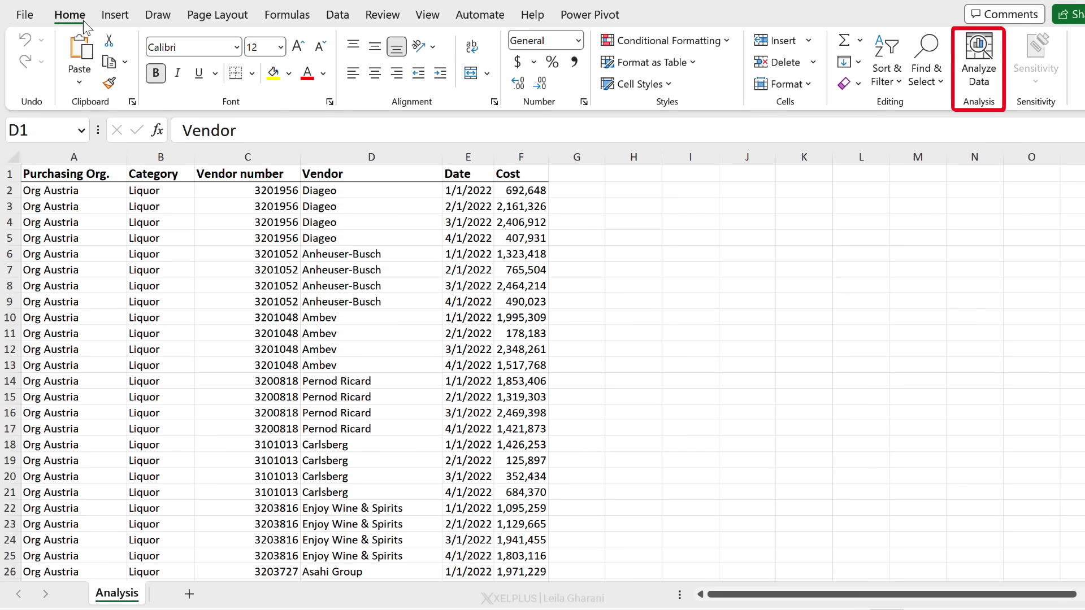
Browse the vendor cost table, checking its Vendor, Category, Date and Cost columns and last row.
left_click(347, 316)
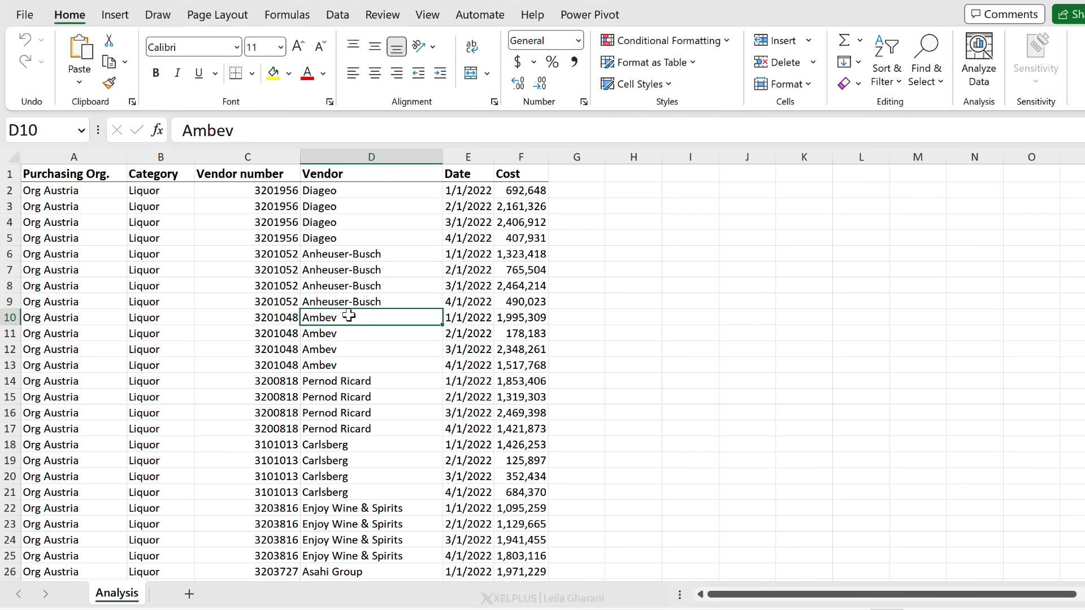
key("ctrl+Down")
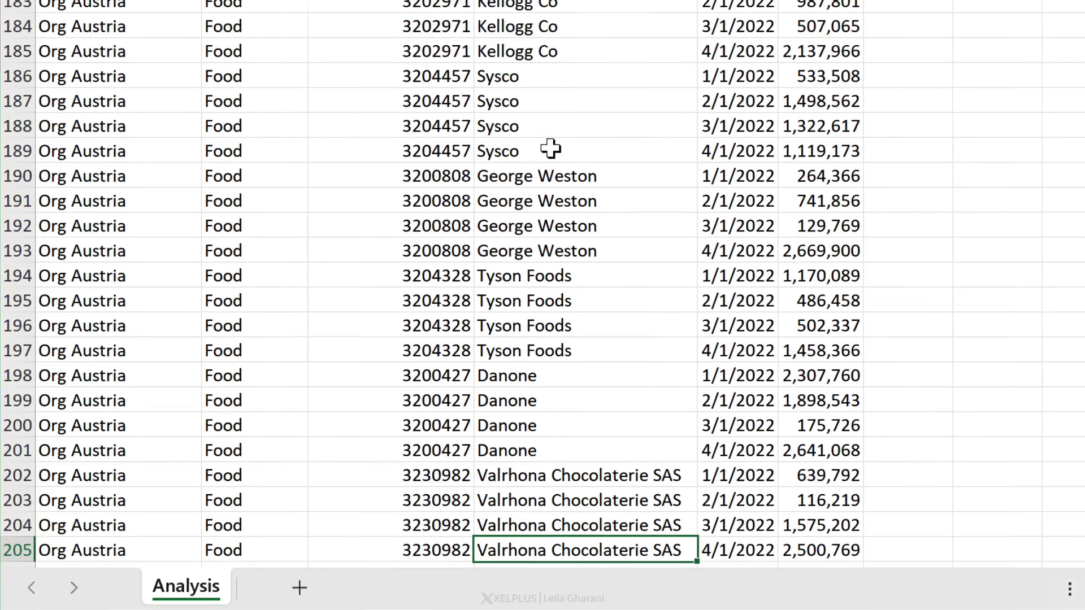
key("ctrl+Up")
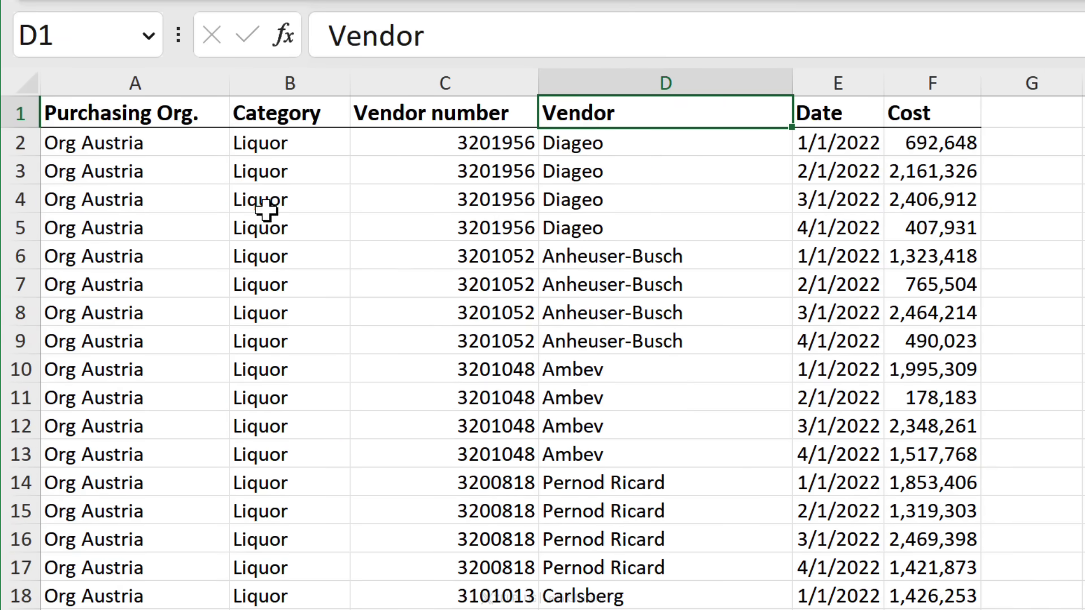
left_click(257, 120)
left_click(601, 113)
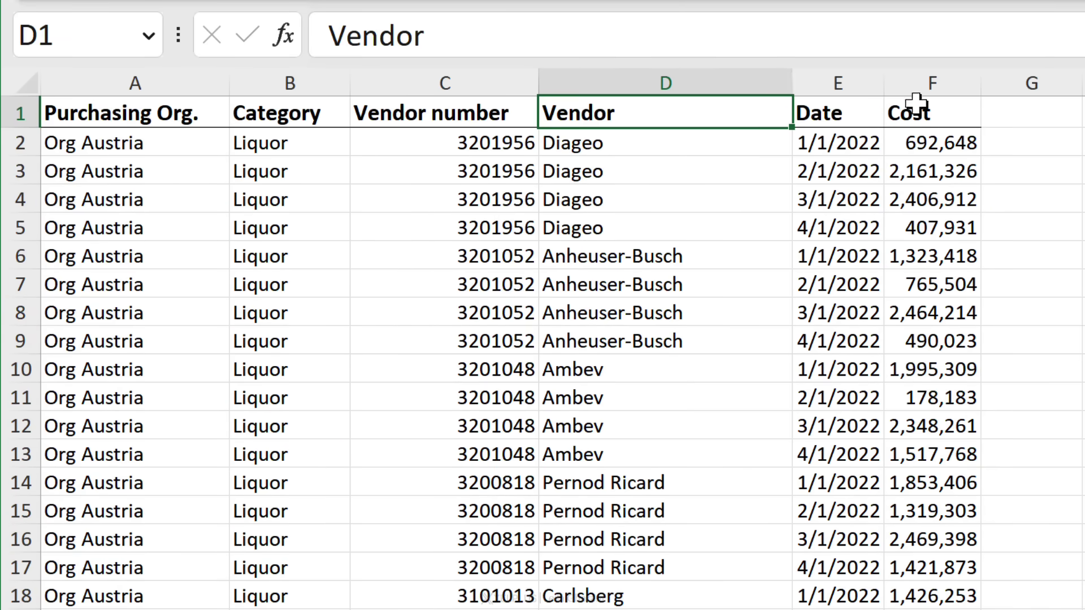
key("Right")
key("Right")
left_click(828, 146)
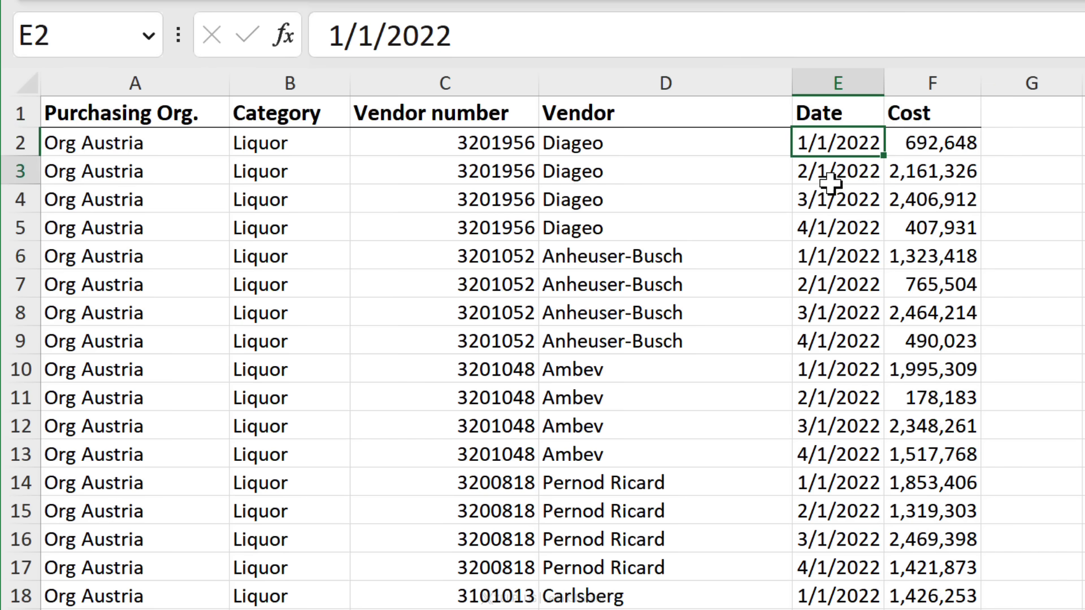
key("Down")
key("Down")
key("Down")
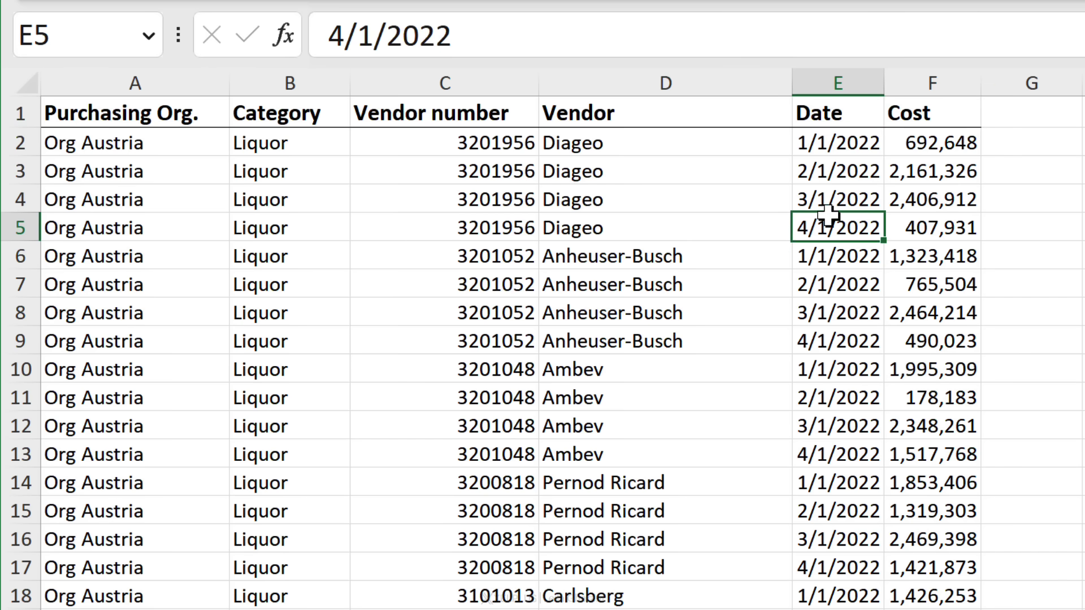
left_click(814, 261)
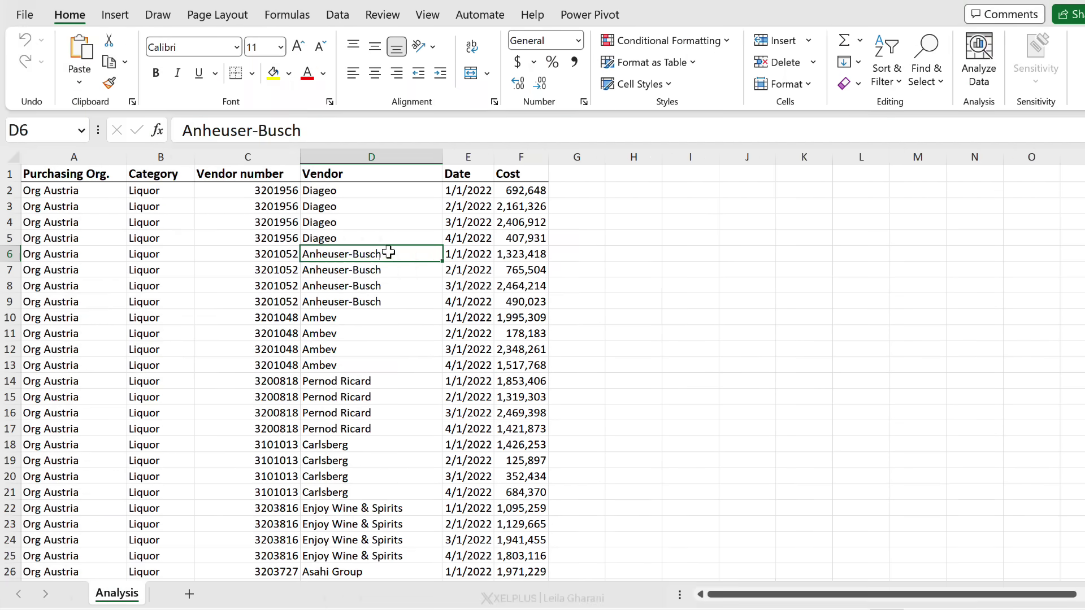
Run Analyze Data on the table to show Cost by Date (277,365,486) and Cost by Category summaries.
left_click(356, 271)
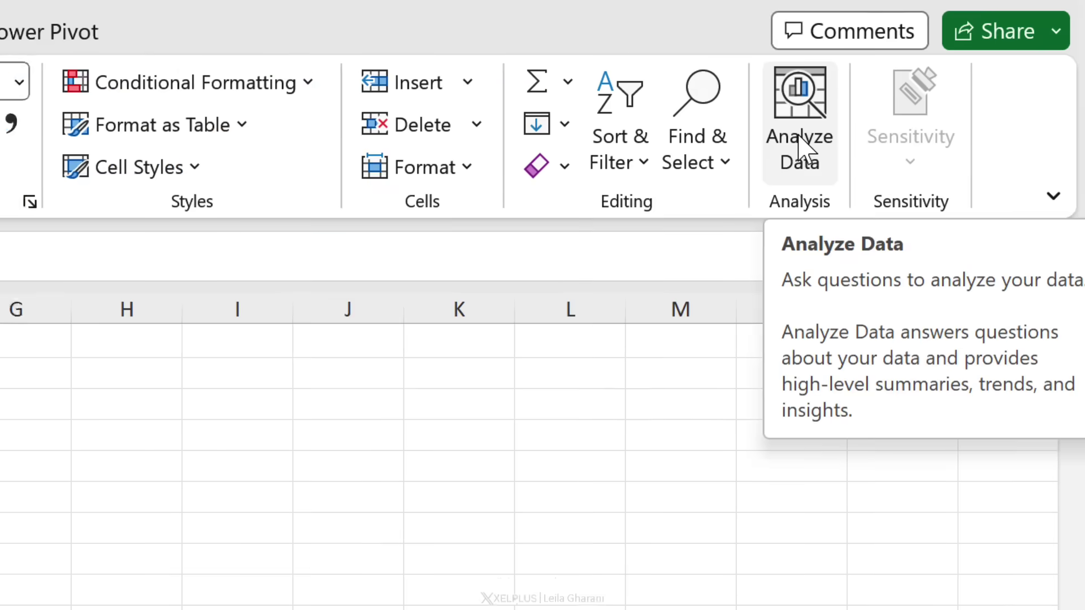
left_click(785, 156)
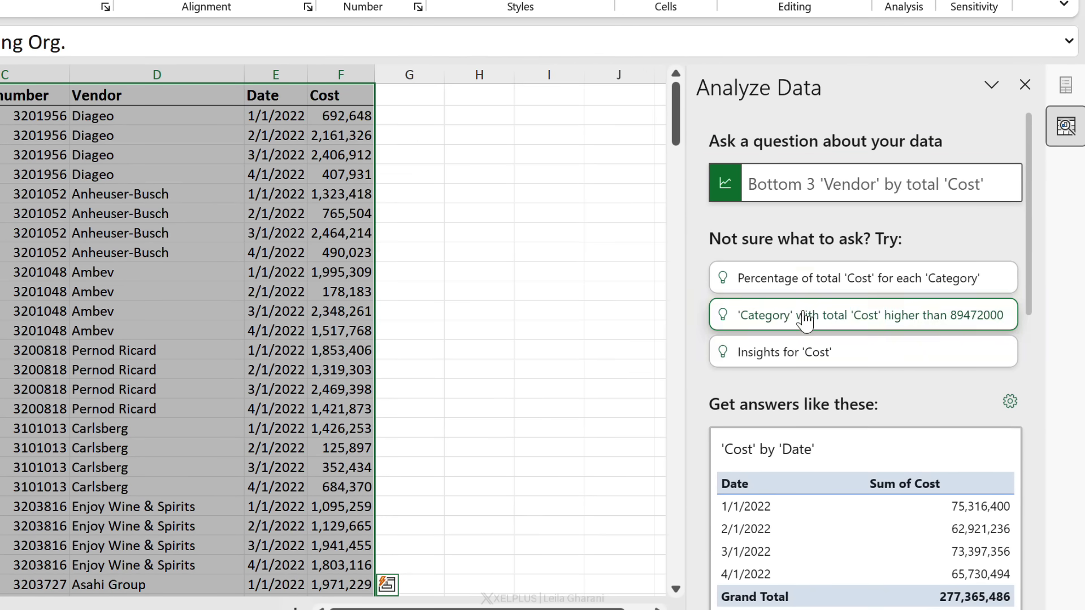
scroll(807, 356, "down", 5)
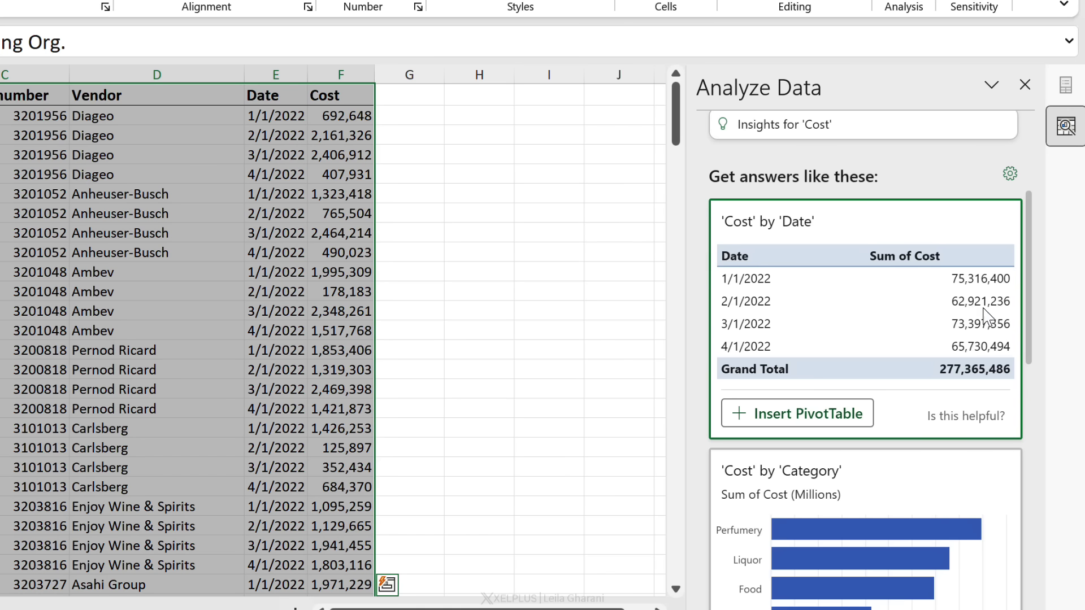
scroll(990, 347, "down", 5)
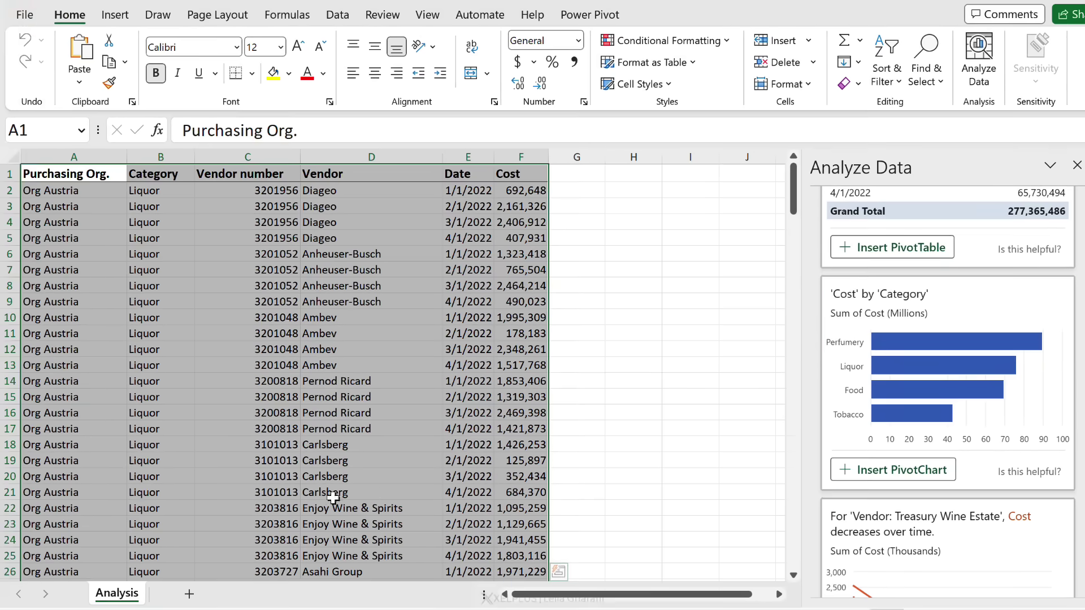
Load more insight cards with Show more, then return to the Cost by Date card.
scroll(926, 407, "down", 4)
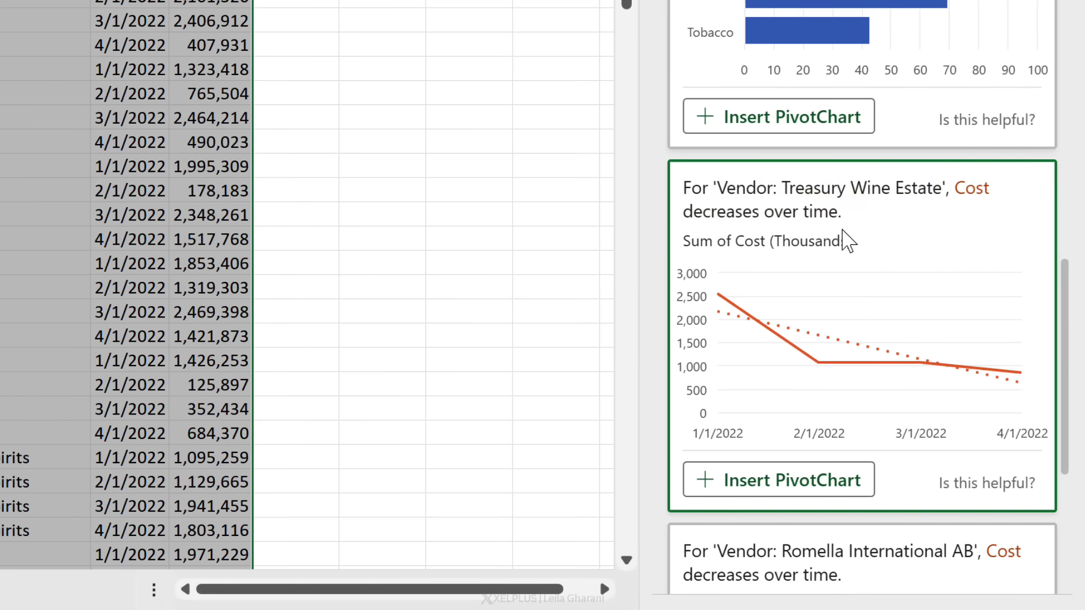
scroll(842, 243, "down", 5)
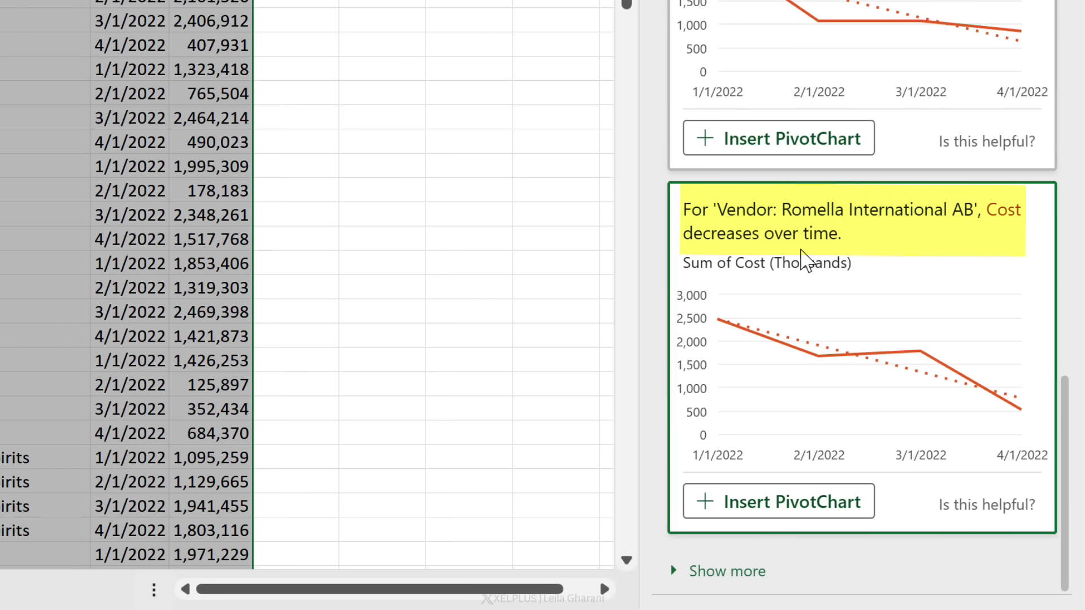
left_click(672, 571)
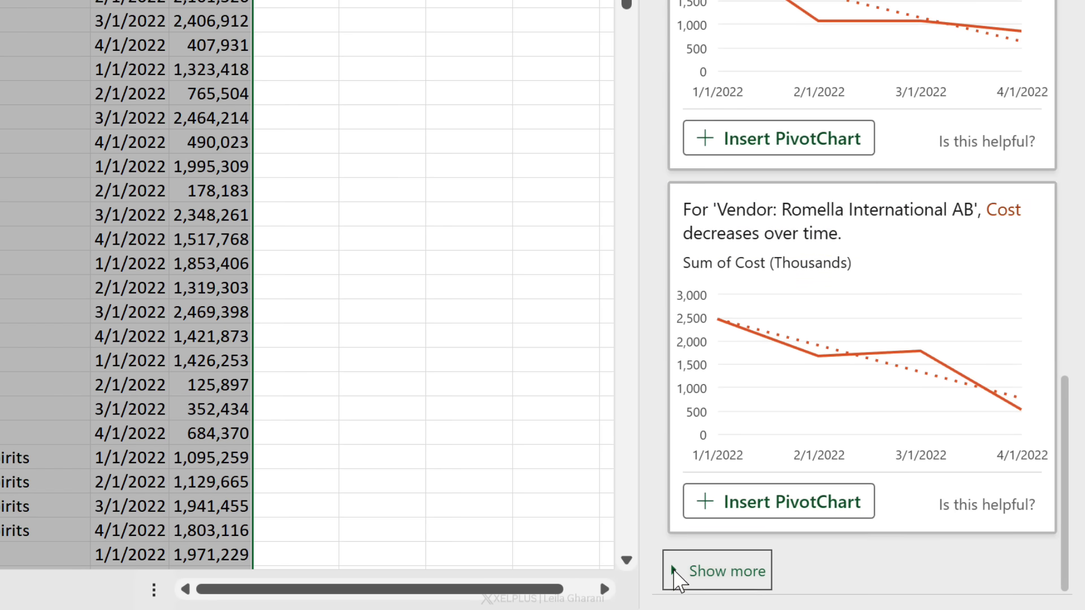
scroll(838, 462, "down", 5)
scroll(836, 455, "down", 15)
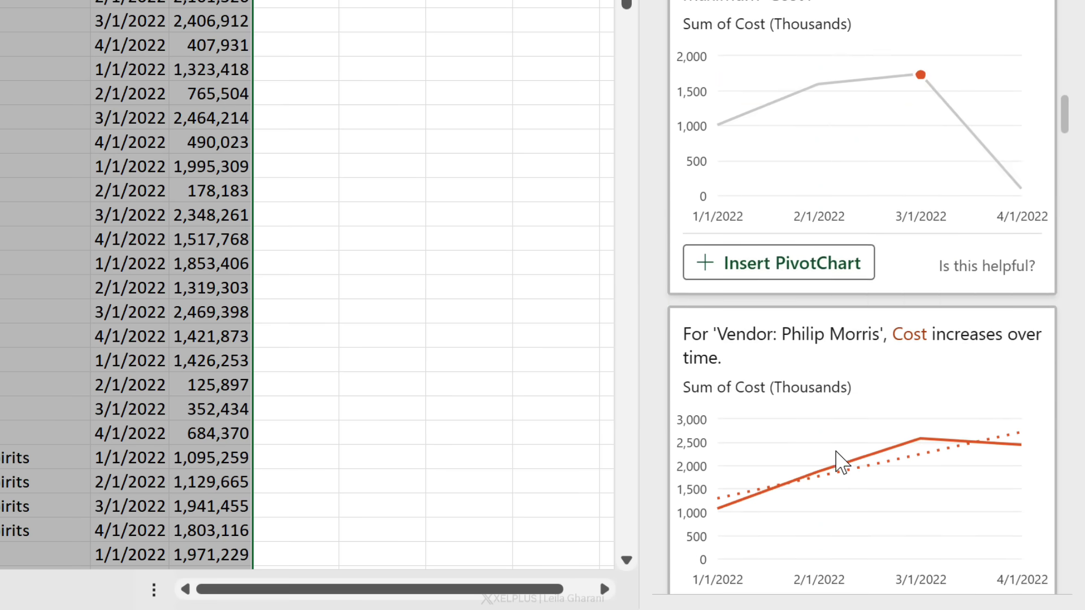
scroll(836, 455, "down", 20)
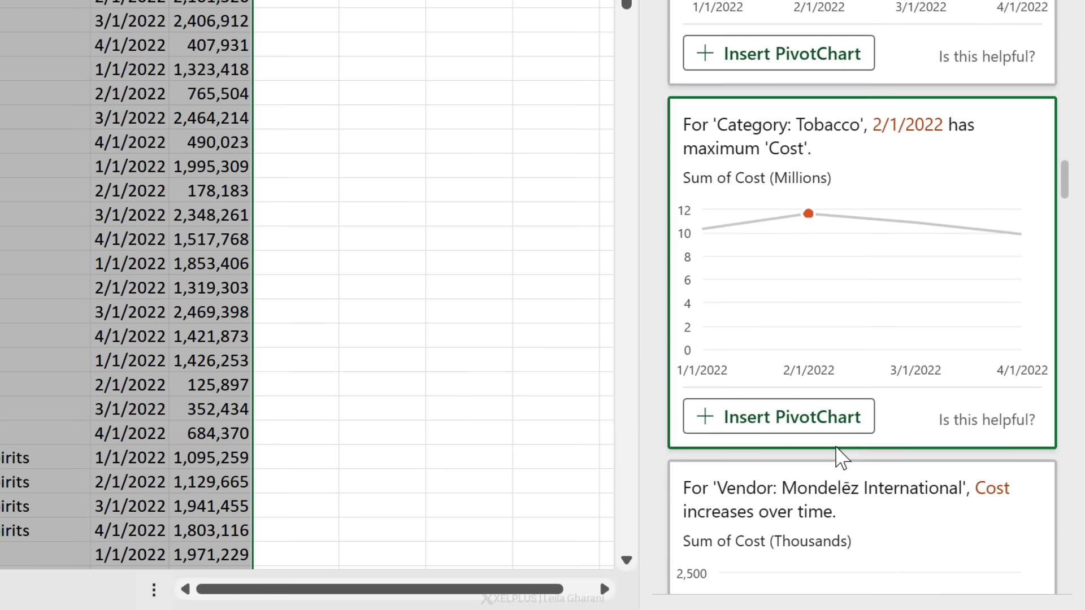
scroll(837, 455, "down", 5)
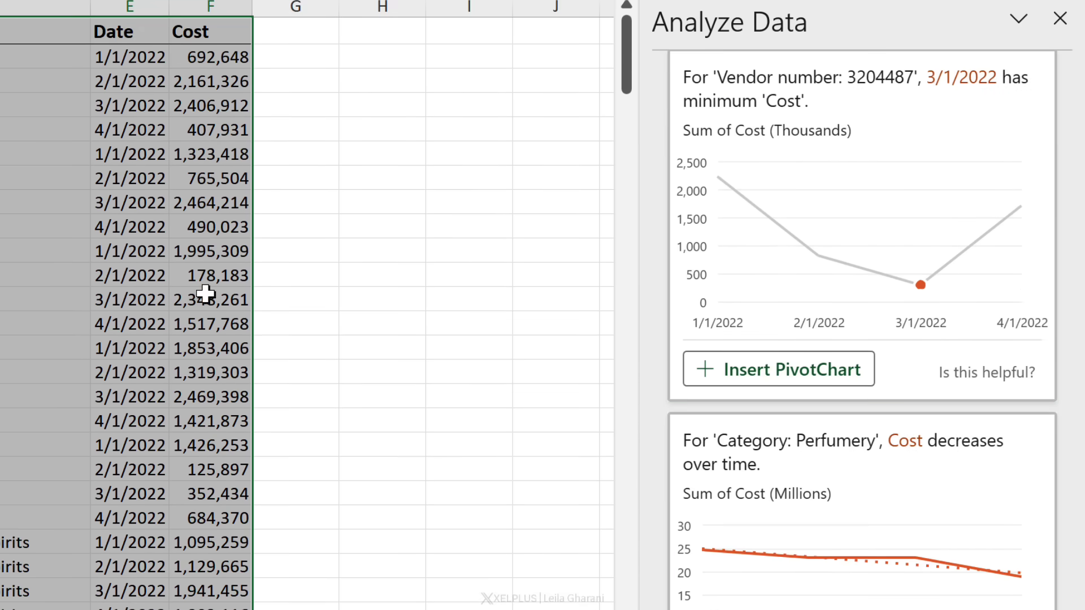
scroll(813, 367, "up", 15)
scroll(812, 355, "up", 20)
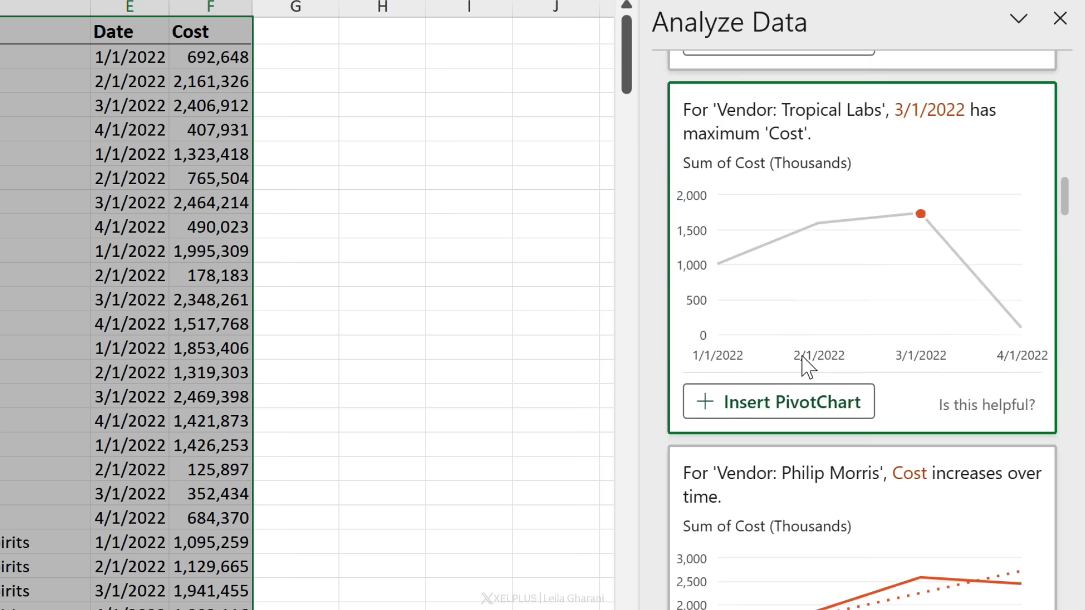
scroll(801, 366, "down", 3)
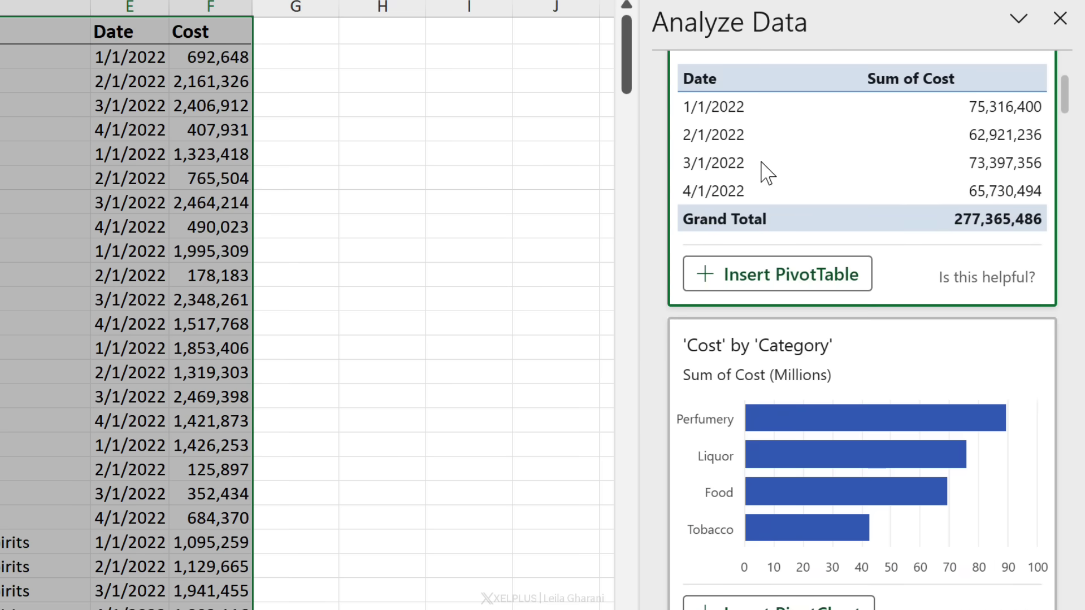
Insert the Cost by Date PivotTable on a new Suggestion1 sheet and autofit column B.
left_click(835, 278)
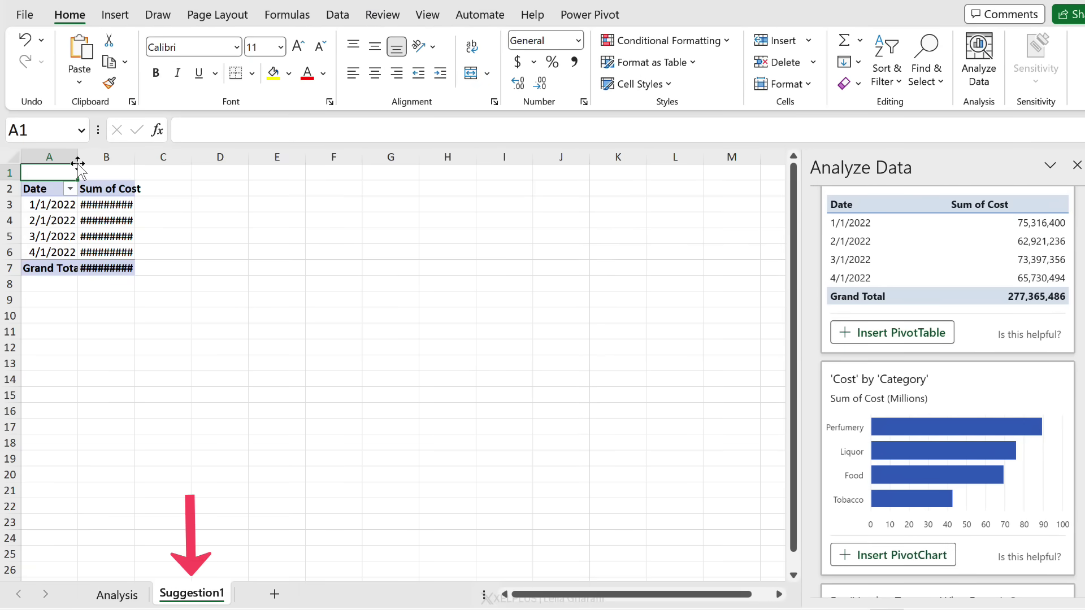
left_click(56, 189)
left_click(132, 153)
double_click(137, 159)
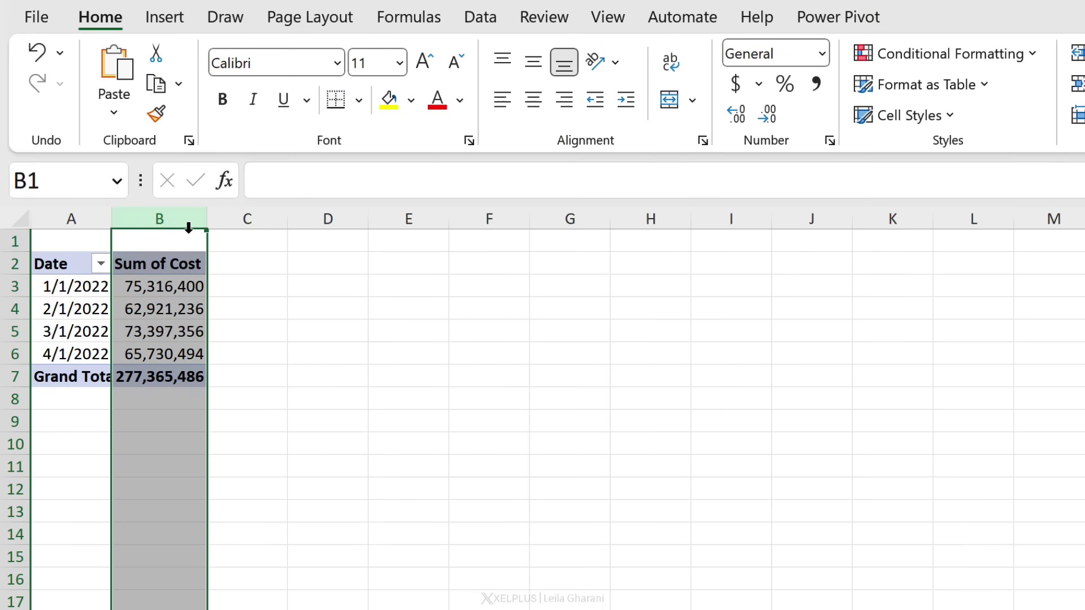
Rename the B2 value header from Sum of Cost to Total Cost.
left_click(131, 187)
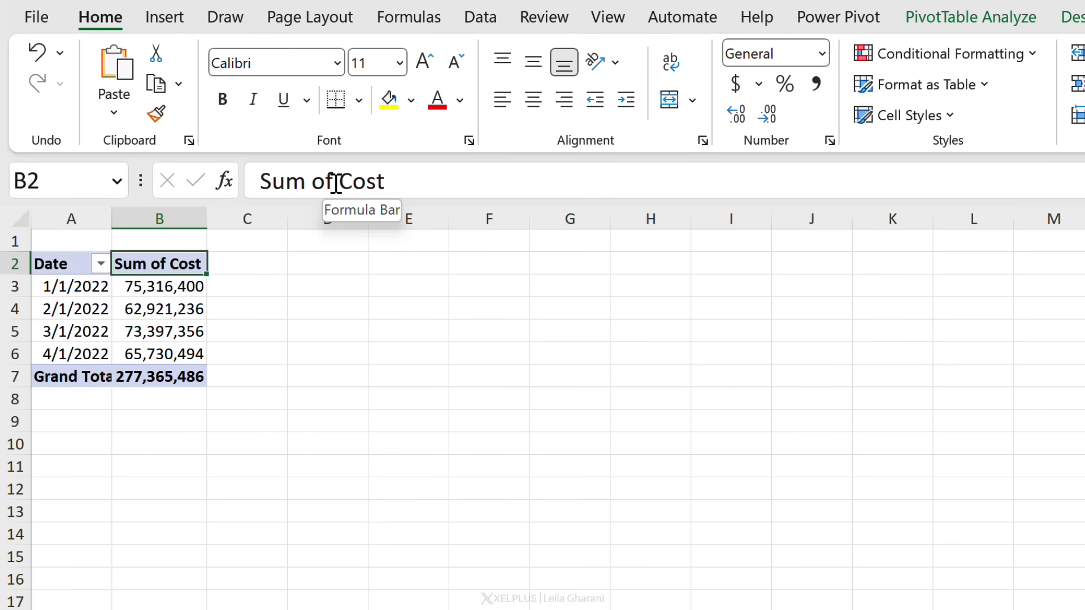
left_click_drag(337, 182, 251, 181)
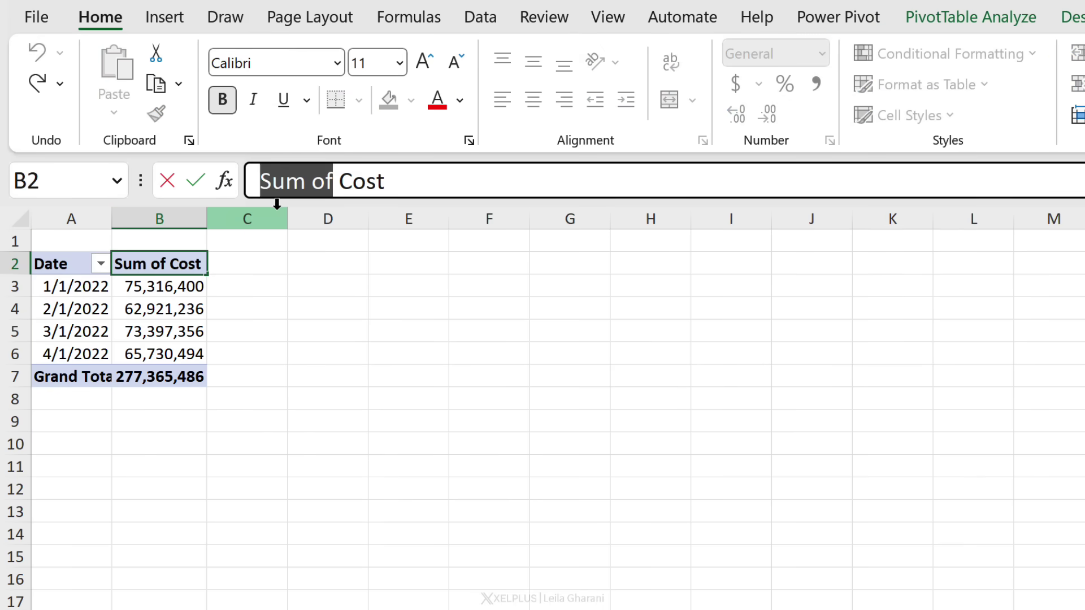
type("Total")
key("Return")
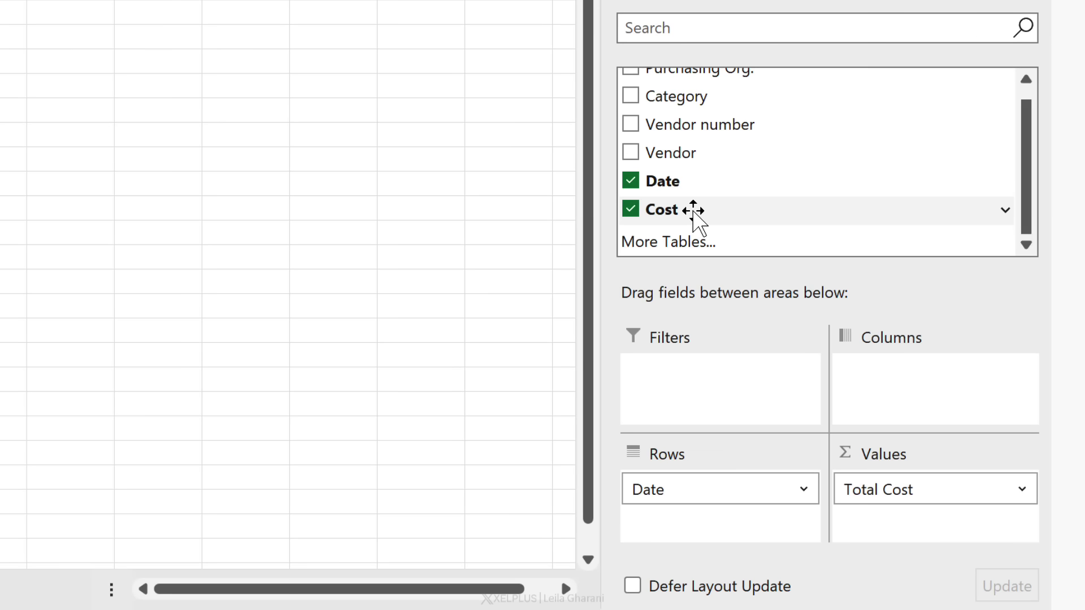
Add Cost as a second value field summarised as an average, named Average Cost.
left_click_drag(694, 212, 926, 541)
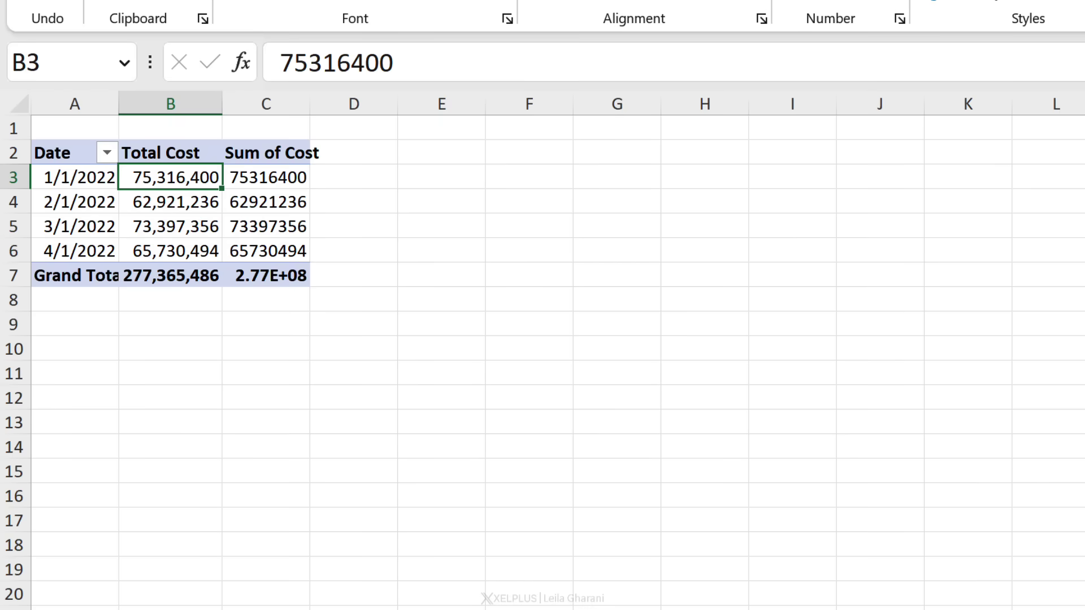
left_click(291, 146)
left_click(287, 152)
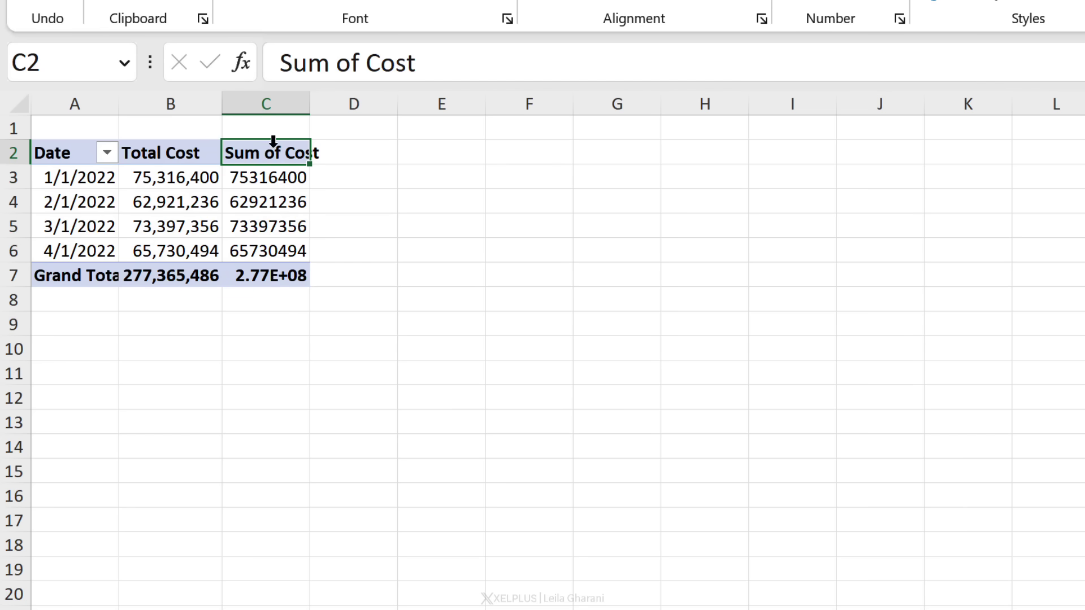
double_click(272, 148)
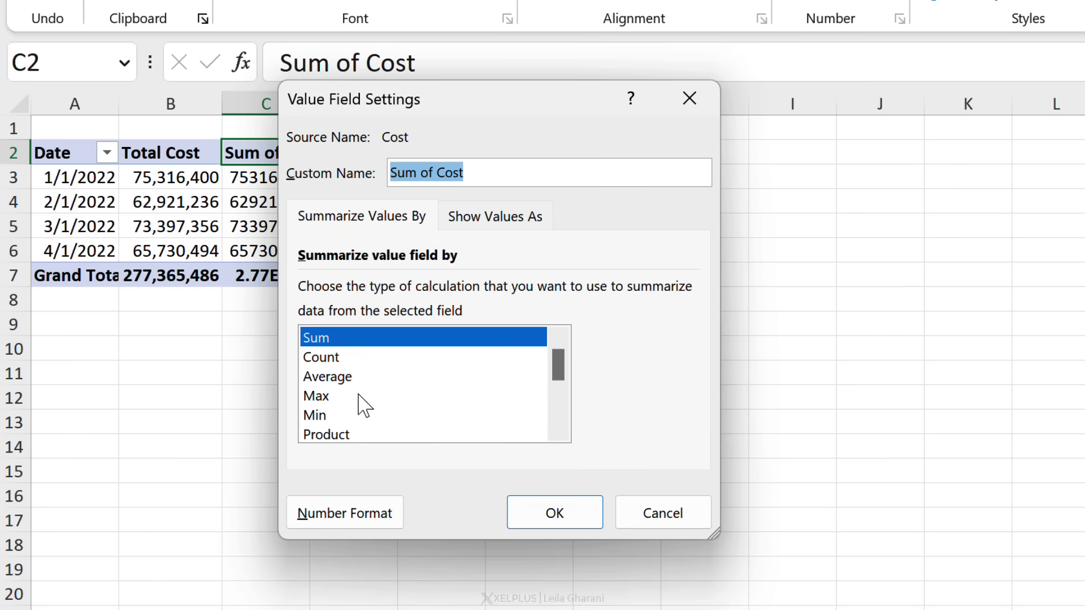
left_click(376, 377)
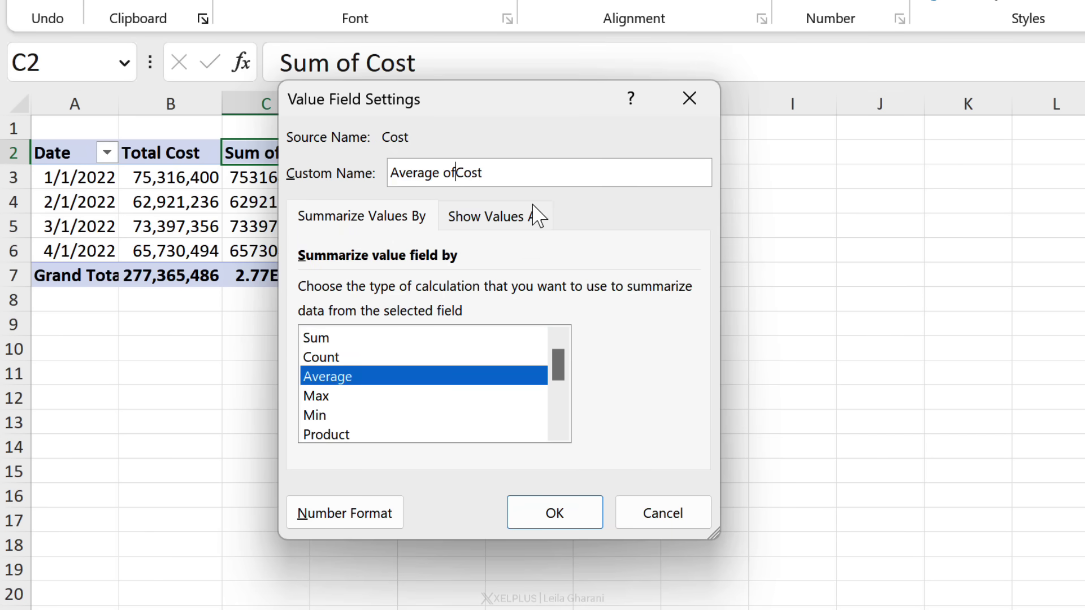
key("BackSpace")
left_click(570, 515)
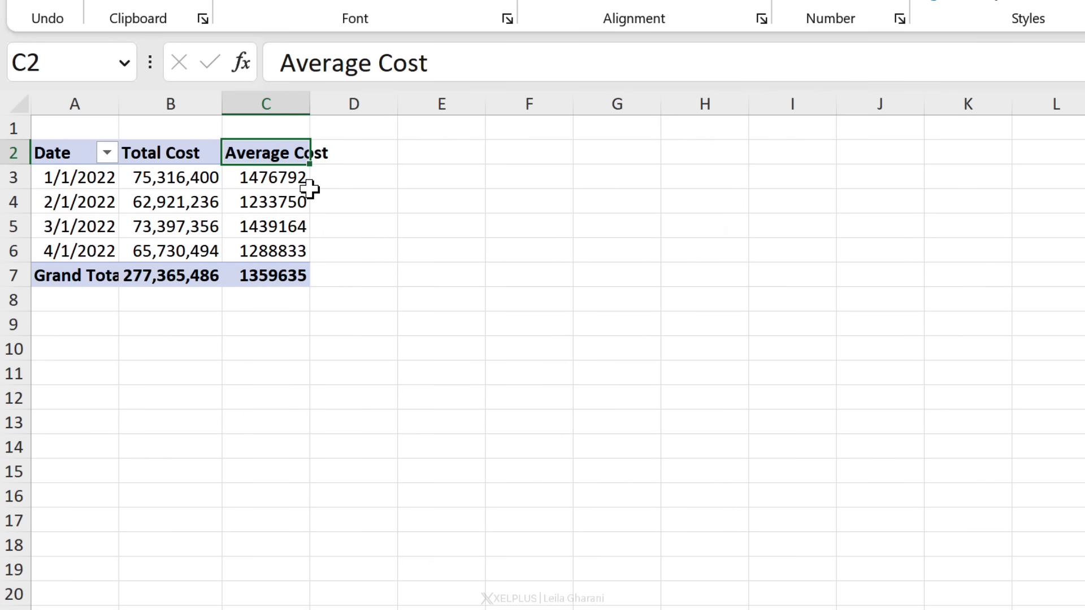
Format the Average Cost values as Number with 0 decimals and a 1000 separator.
left_click(275, 181)
right_click(277, 179)
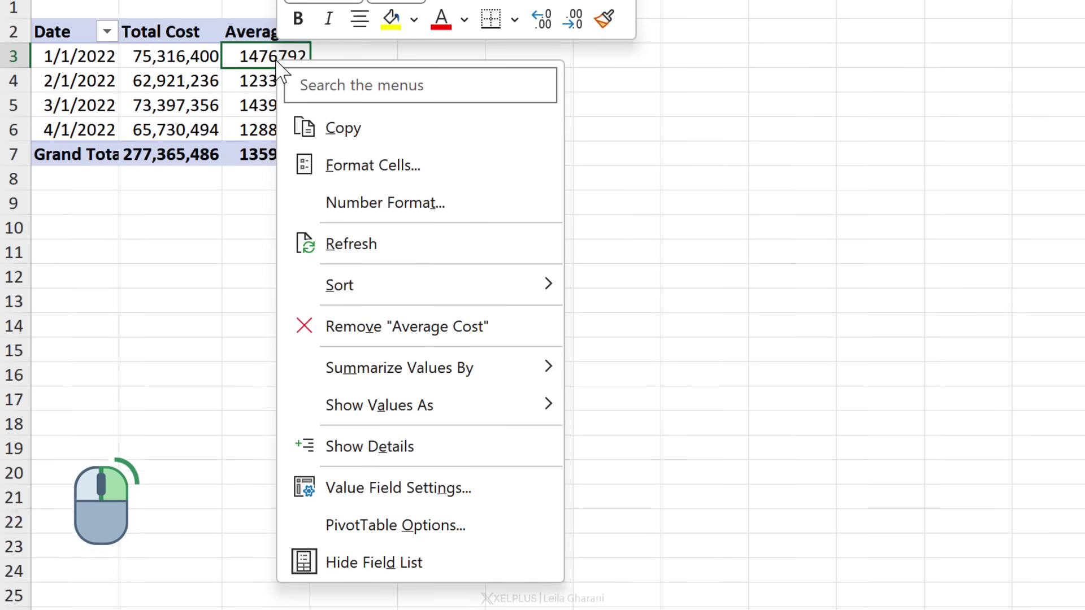
left_click(382, 189)
left_click(151, 192)
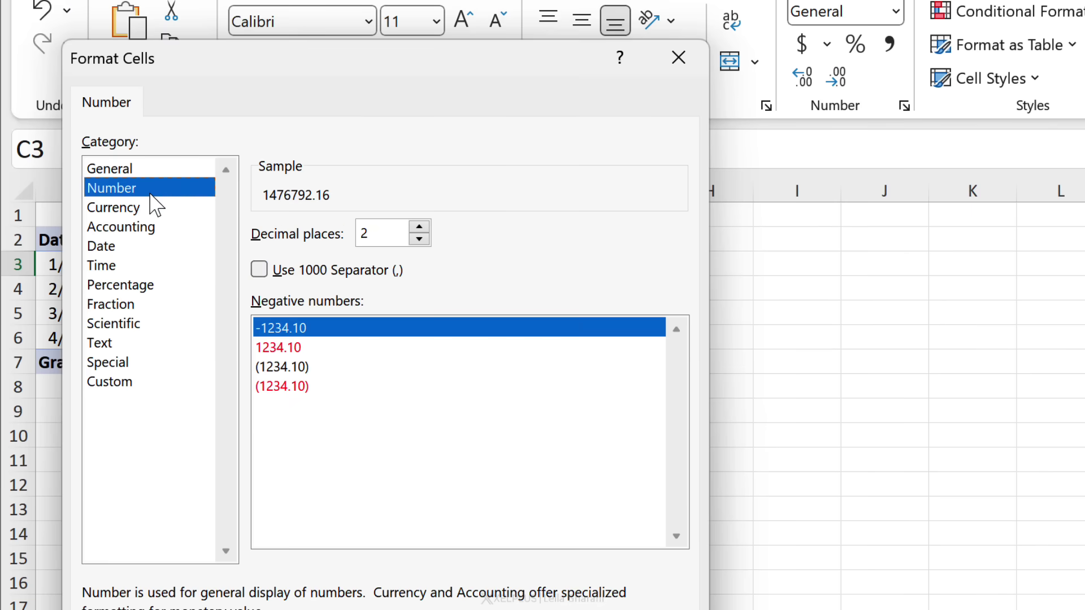
left_click(271, 274)
left_click(419, 239)
left_click(419, 239)
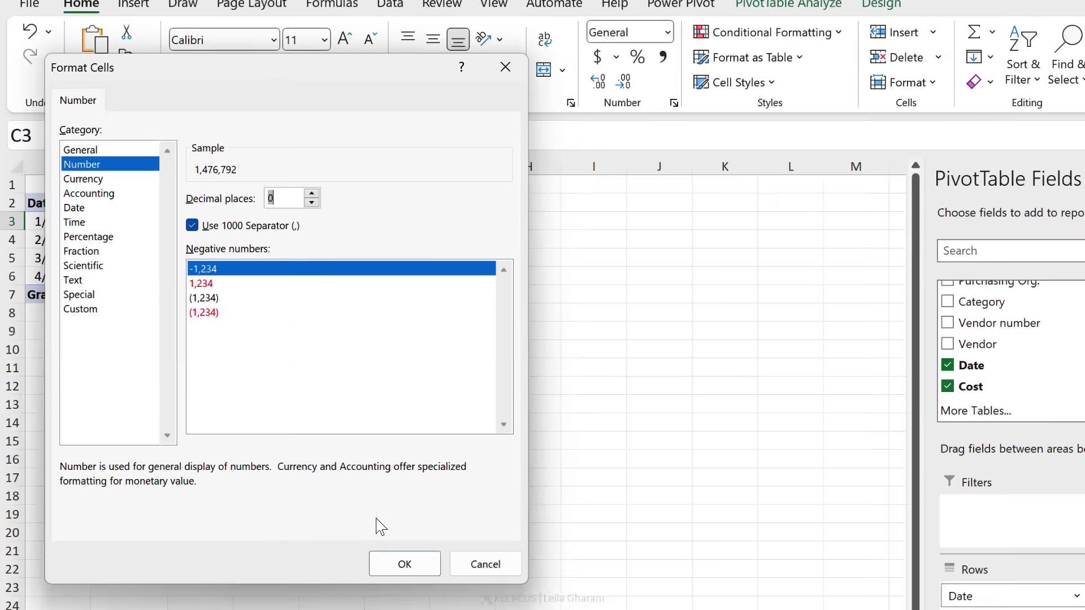
left_click(405, 560)
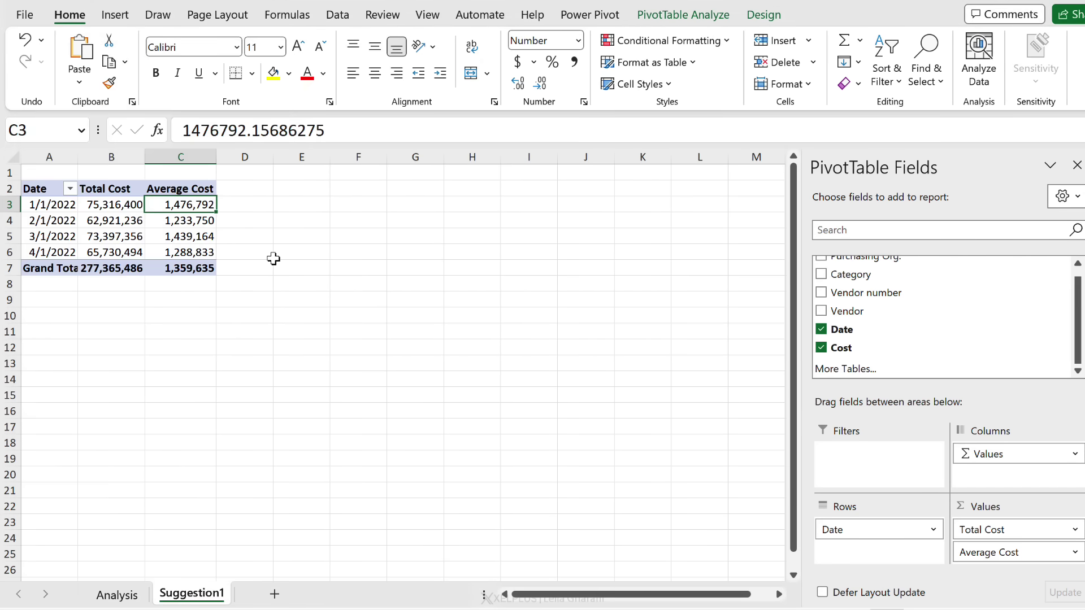
On the Analysis sheet, ask Analyze Data for 'average cost by Category as column chart'.
left_click(114, 595)
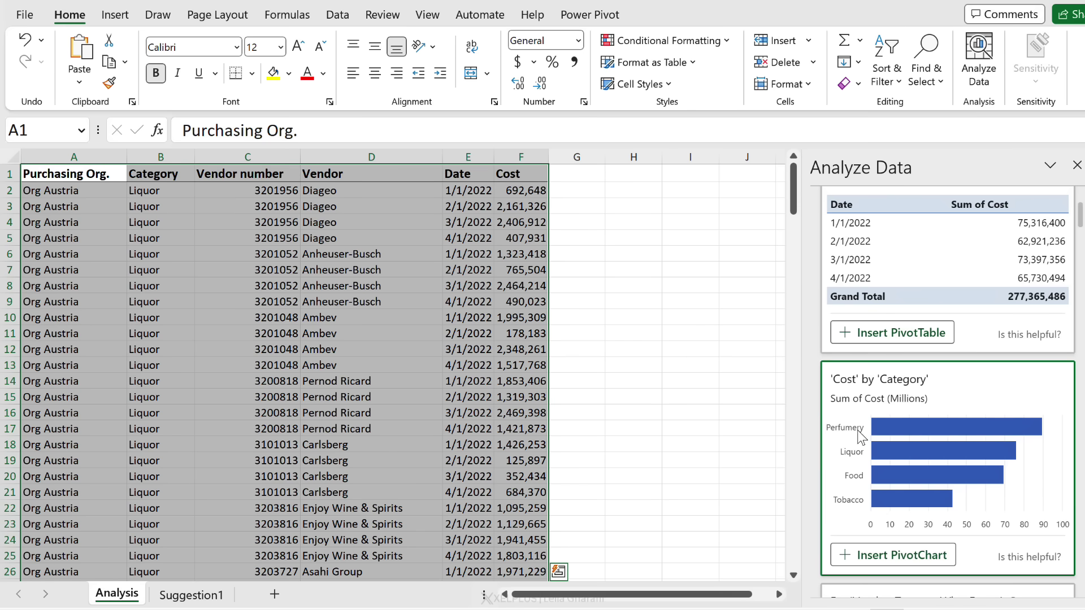
scroll(884, 441, "up", 5)
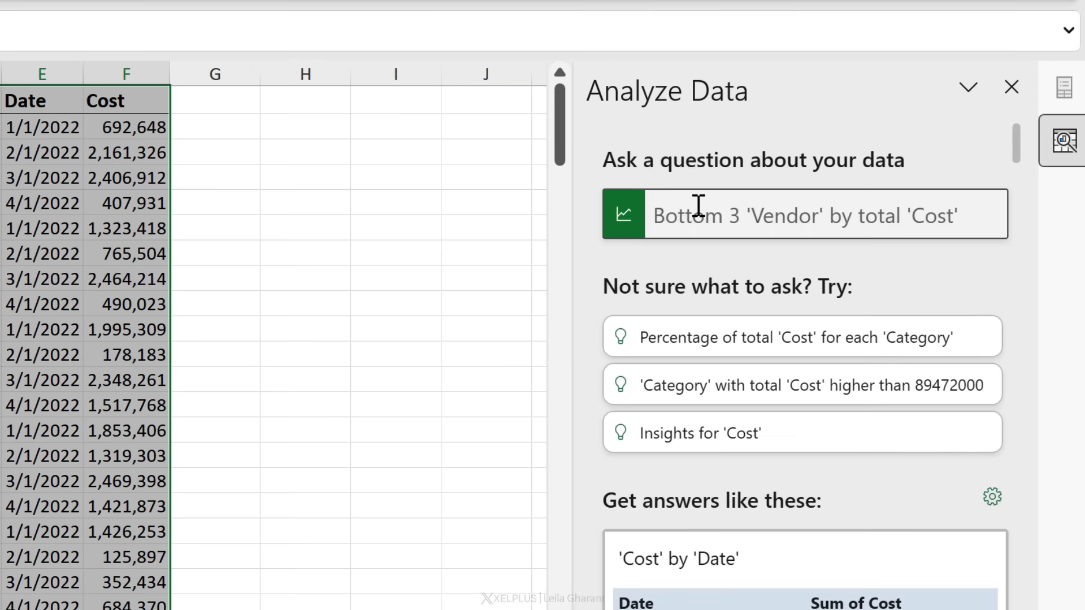
left_click(878, 248)
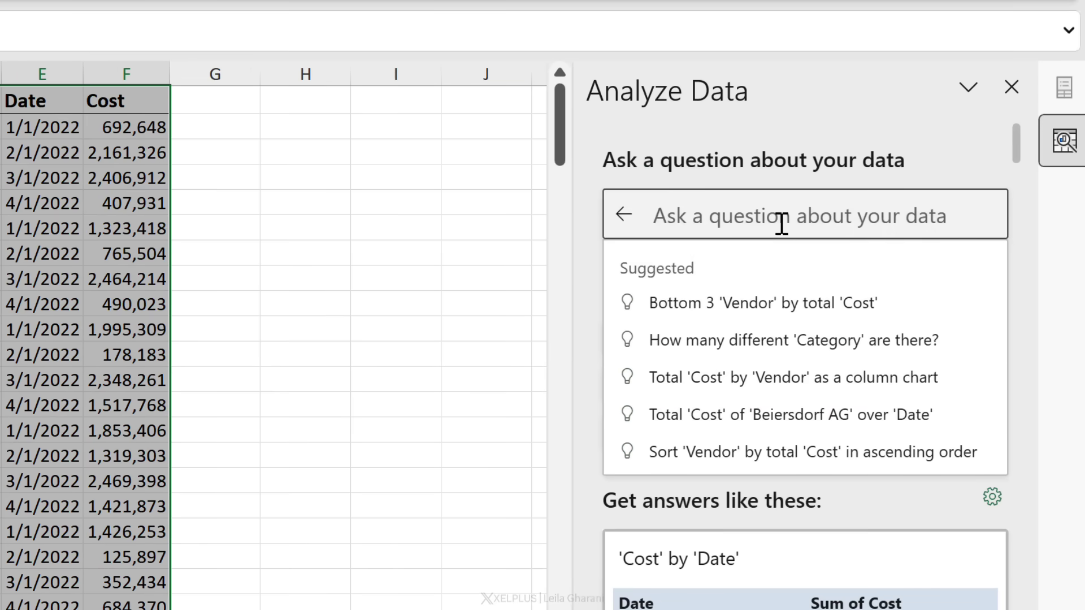
type("aver")
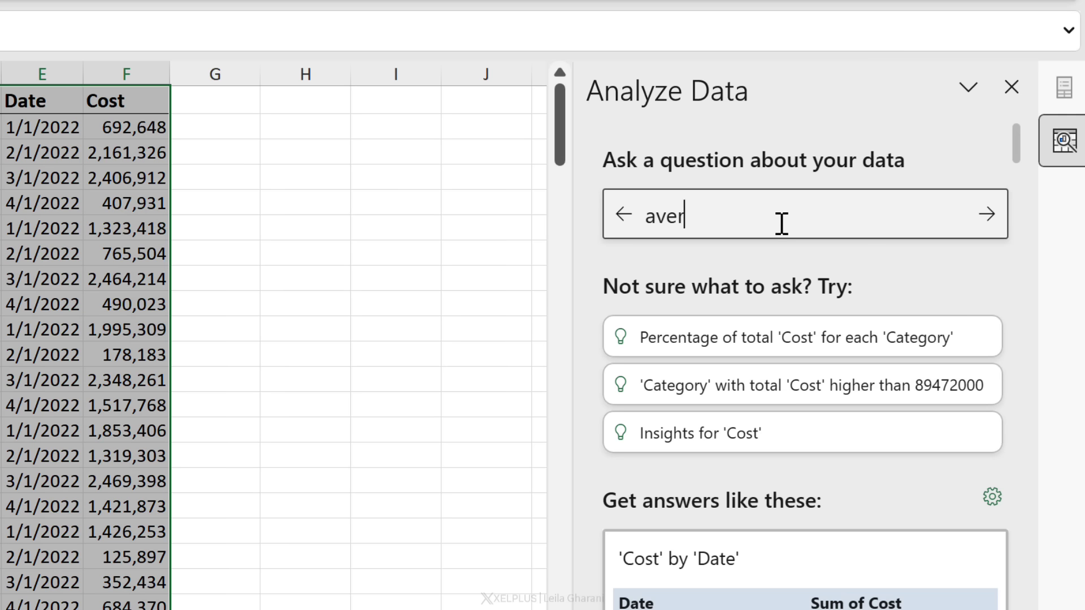
type("age cost by cat")
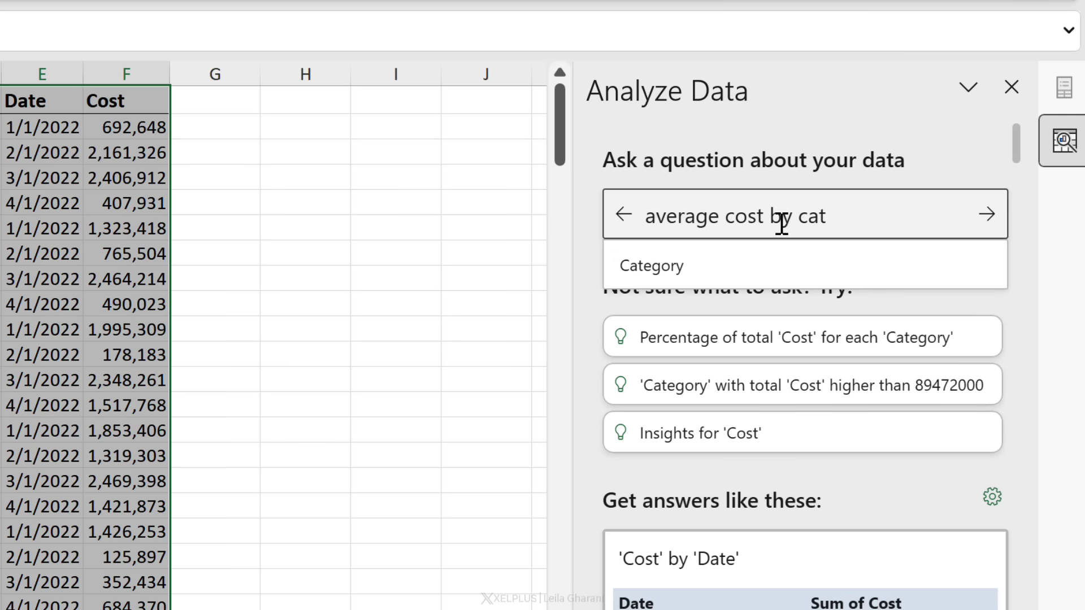
left_click(738, 271)
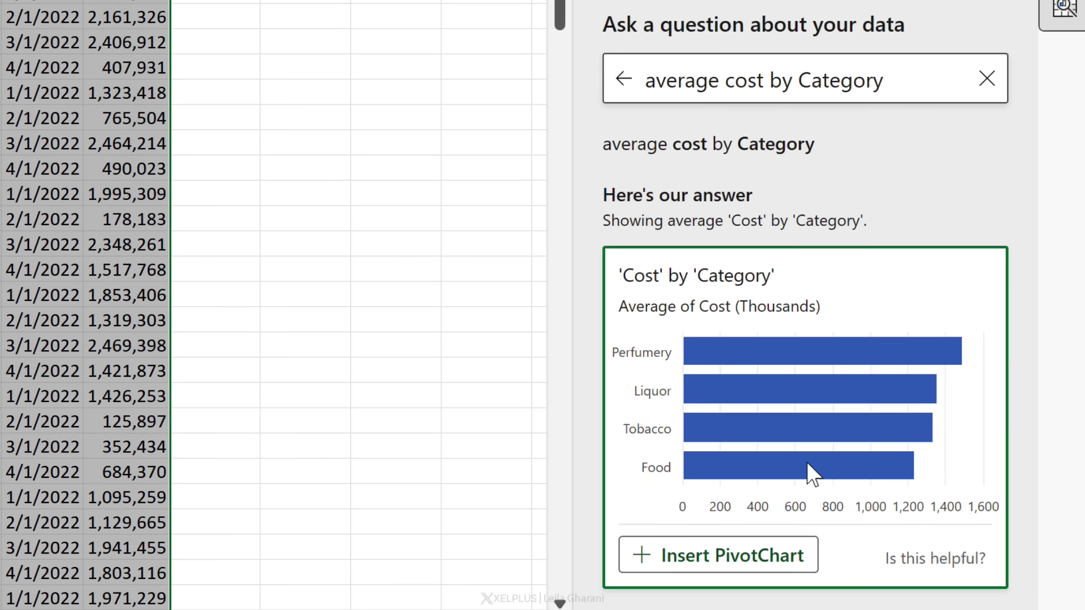
left_click(895, 80)
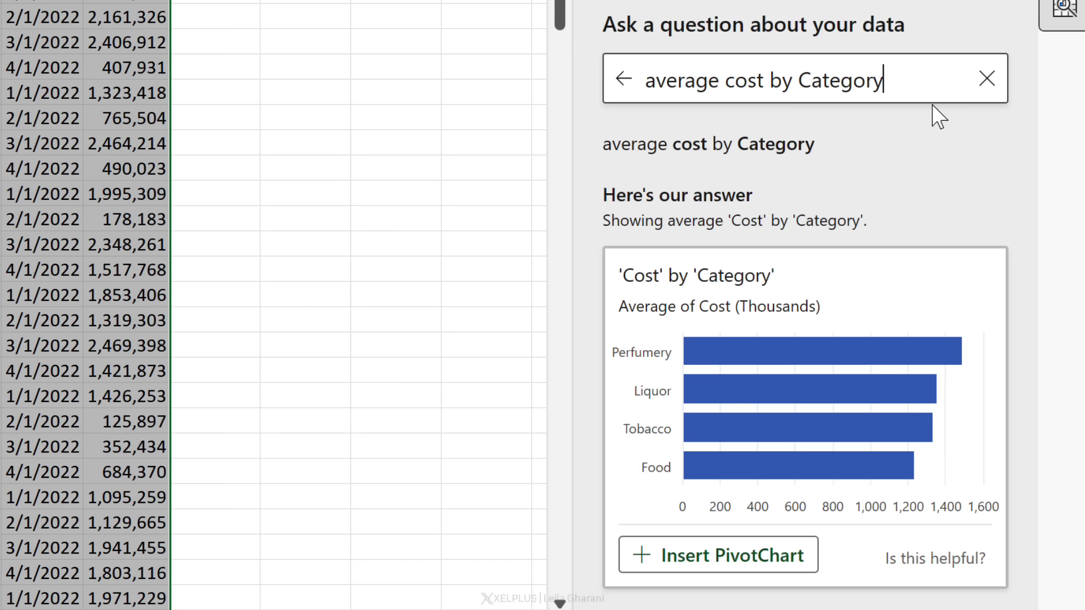
type("as column chart")
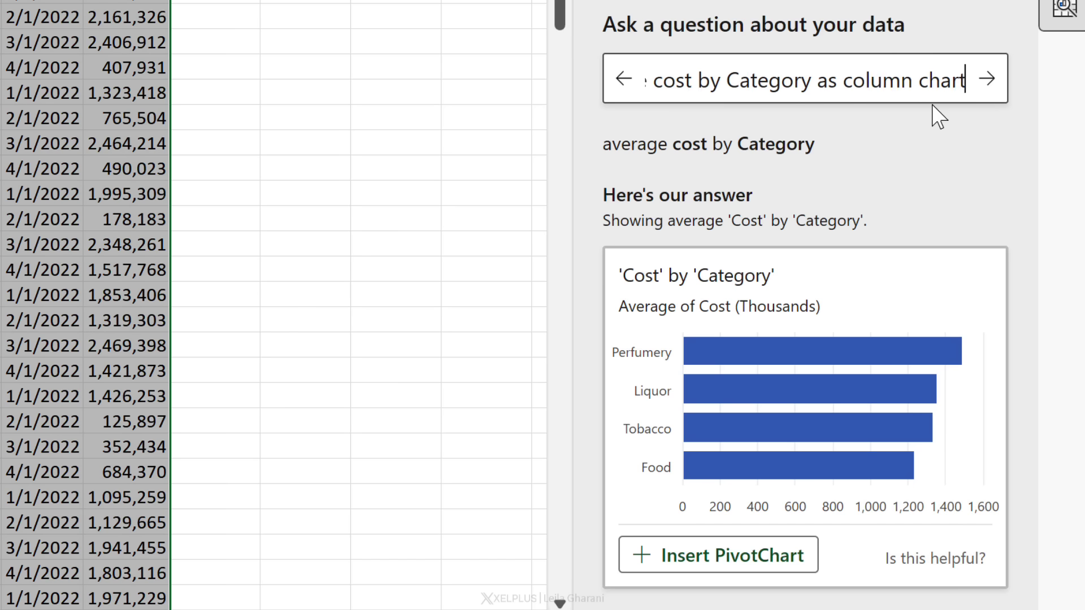
key("Return")
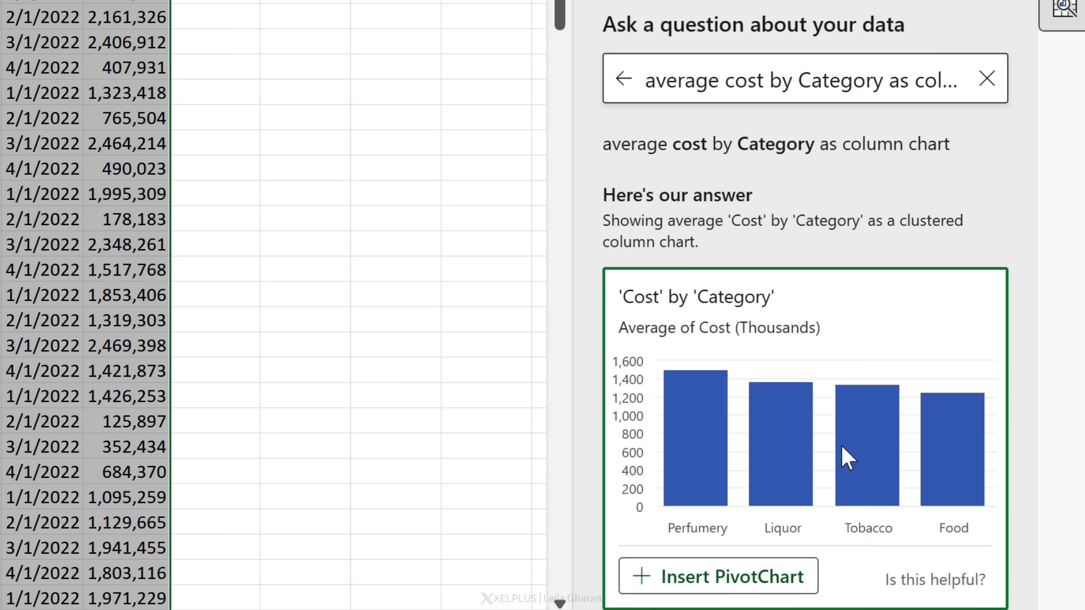
Insert the average cost PivotChart and move it onto Suggestion1 beside the date table.
left_click(728, 579)
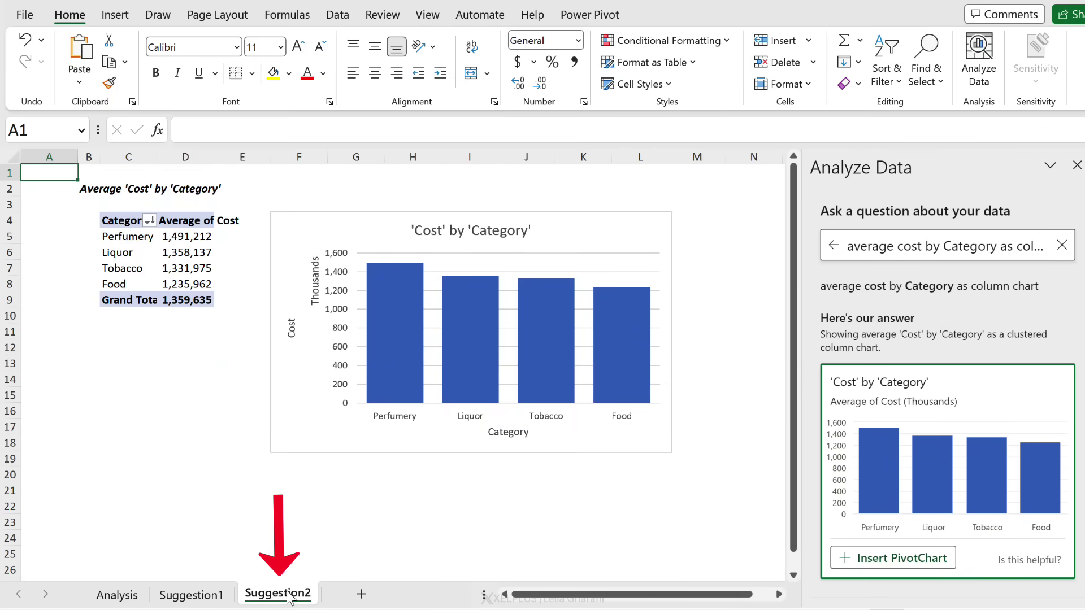
left_click(166, 286)
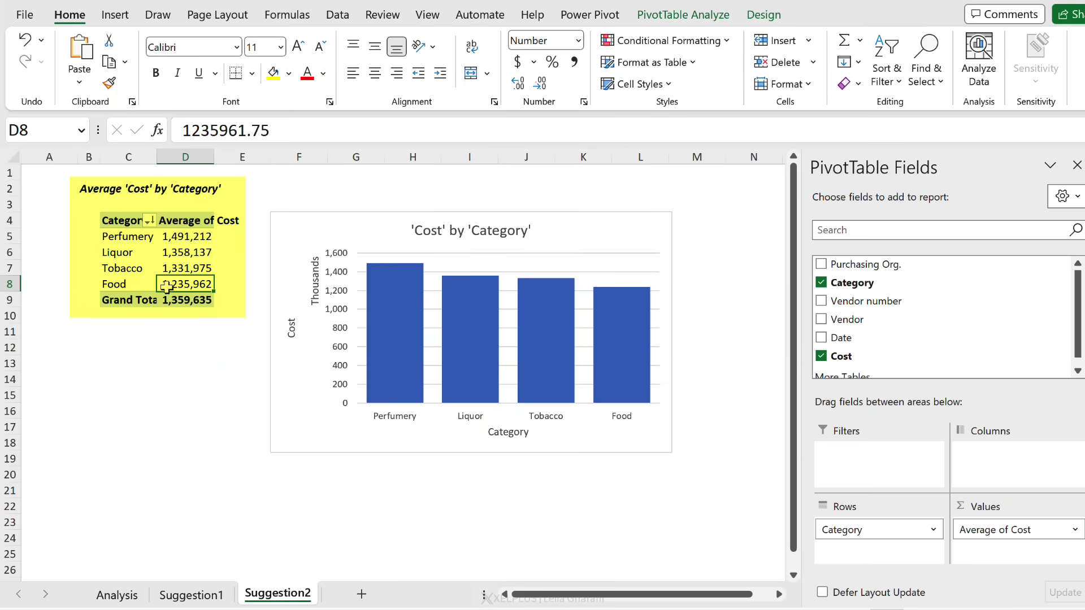
left_click(321, 231)
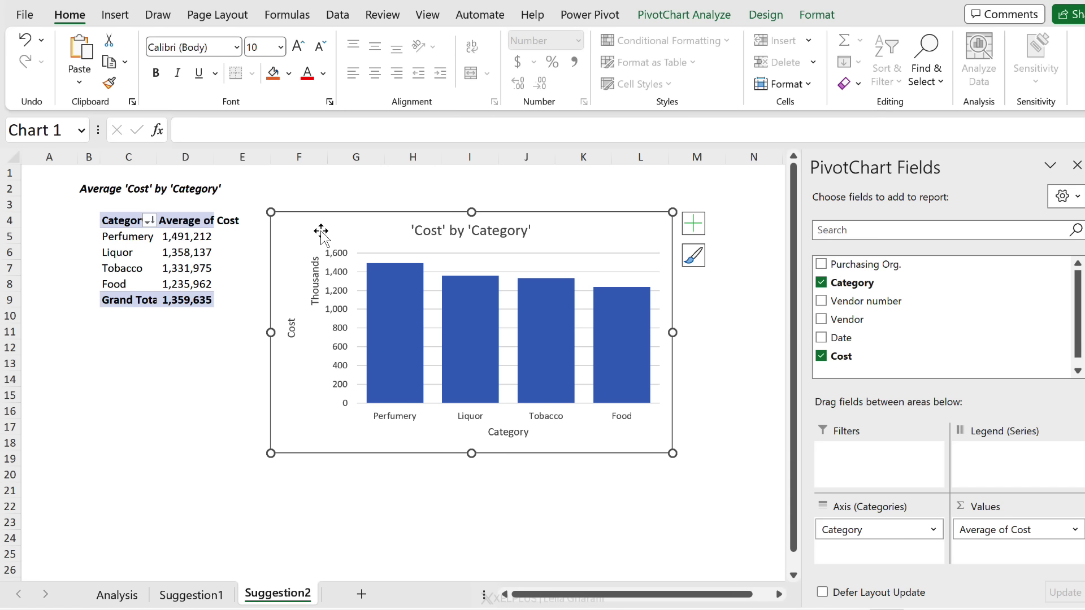
key("ctrl+x")
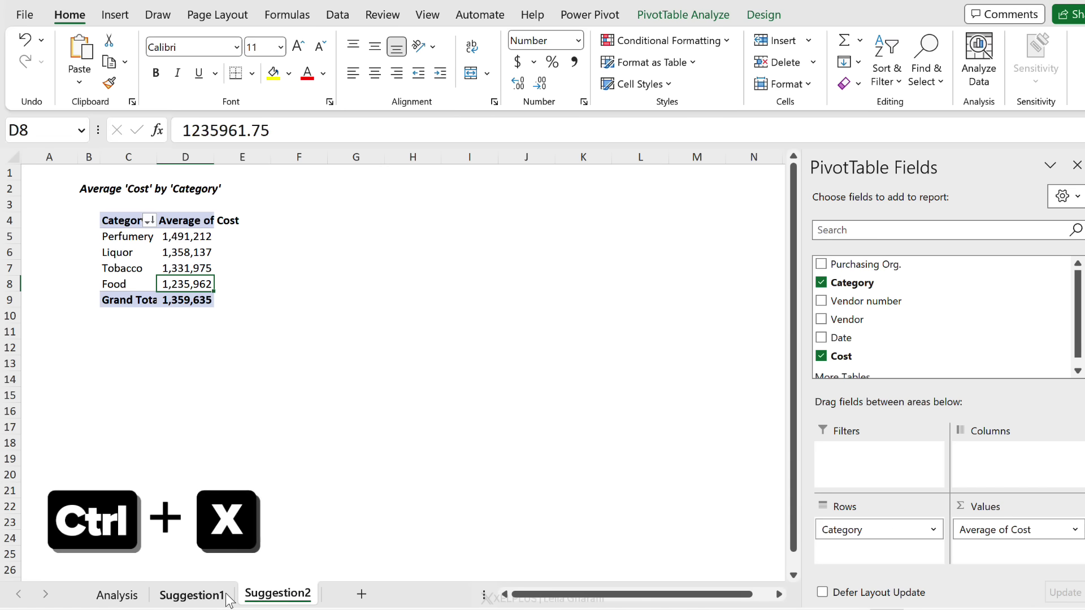
left_click(217, 592)
key("ctrl+v")
left_click(357, 206)
key("ctrl+v")
left_click_drag(368, 220, 248, 178)
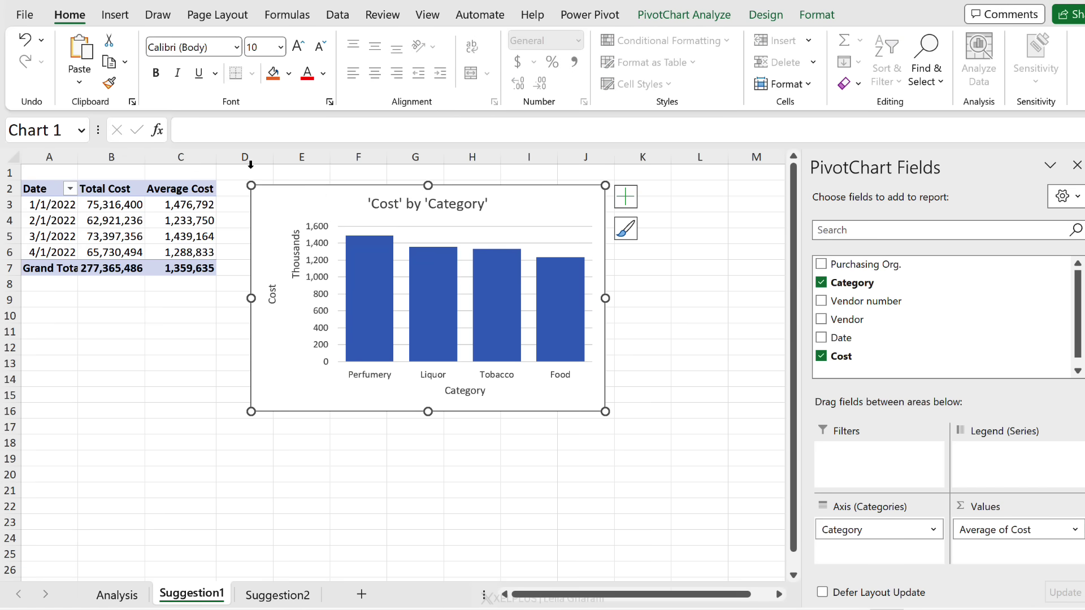
left_click(250, 169)
Rename the Suggestion1 sheet to Summary and Suggestion2 to Data.
double_click(201, 594)
type("Summary")
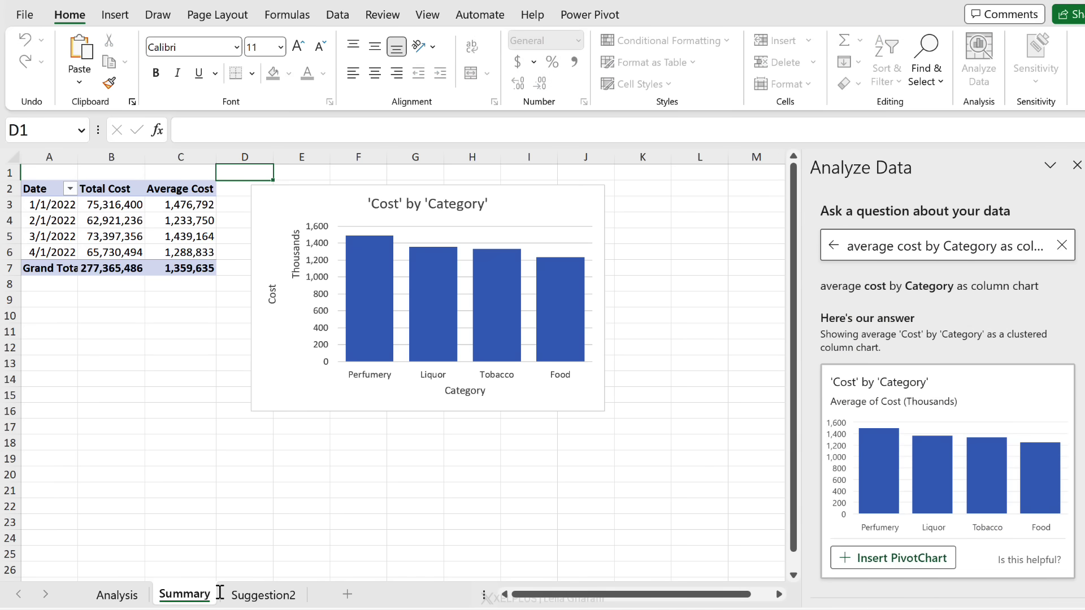
key("Return")
double_click(272, 594)
type("Data")
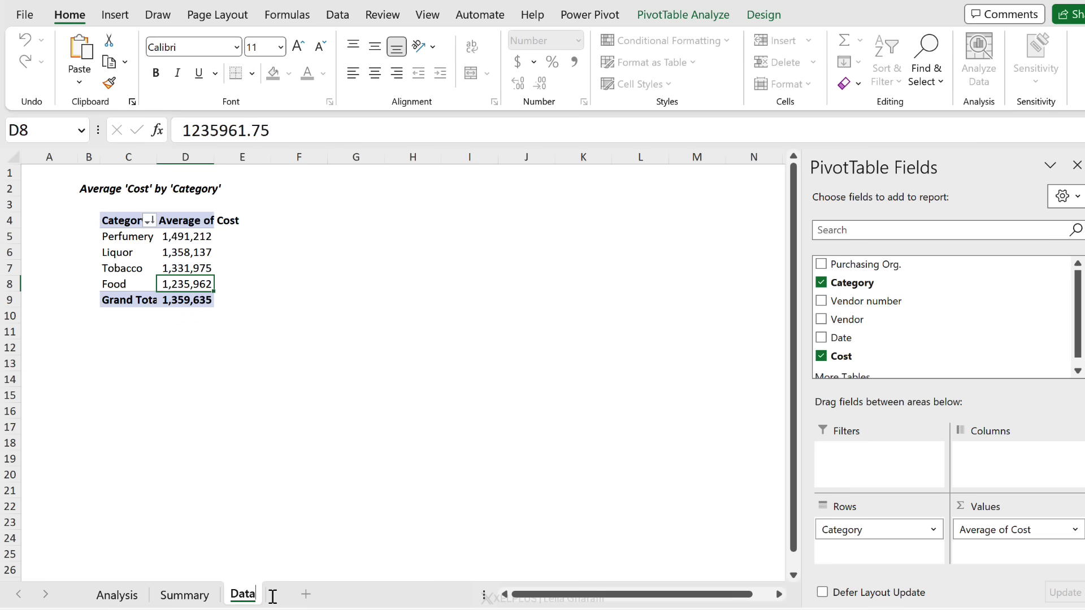
key("Return")
left_click(202, 414)
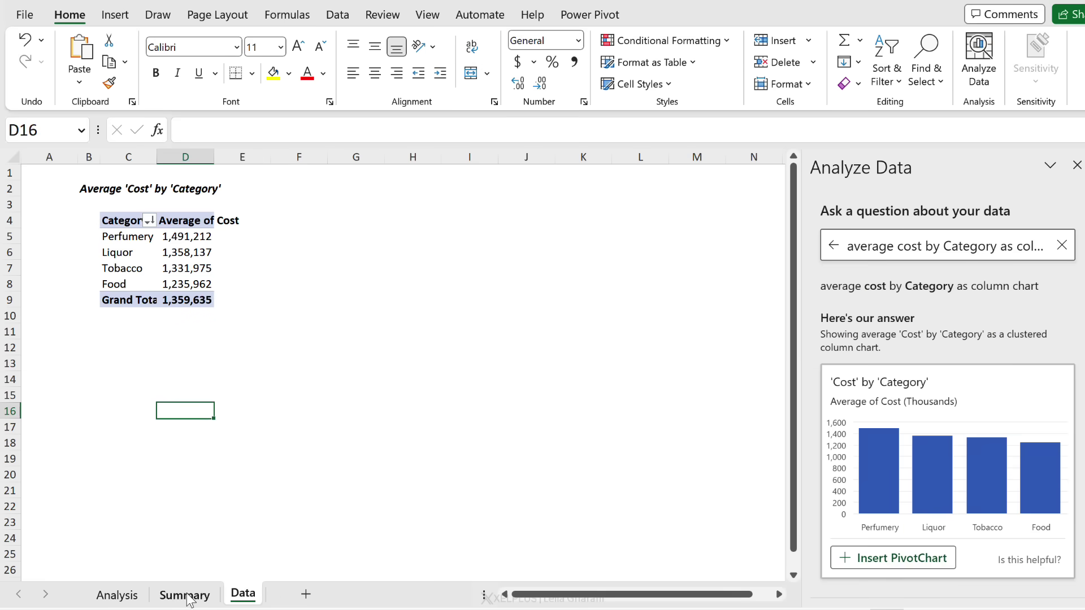
Retitle the Summary sheet chart 'Average Cost by Category', removing the quotation marks.
left_click(181, 593)
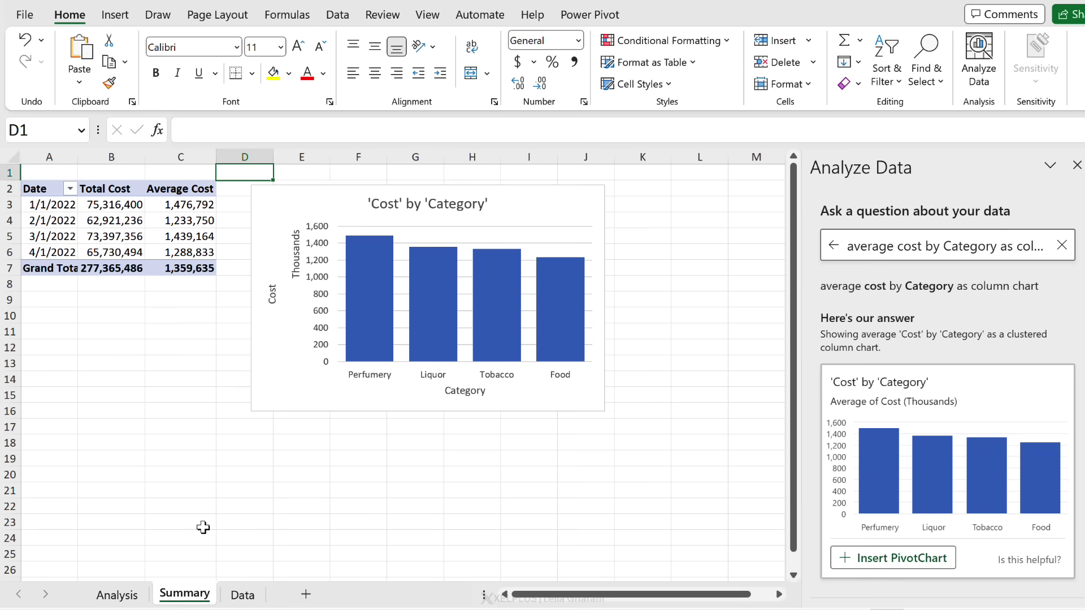
left_click(377, 205)
left_click(369, 205)
key("BackSpace")
type("Average")
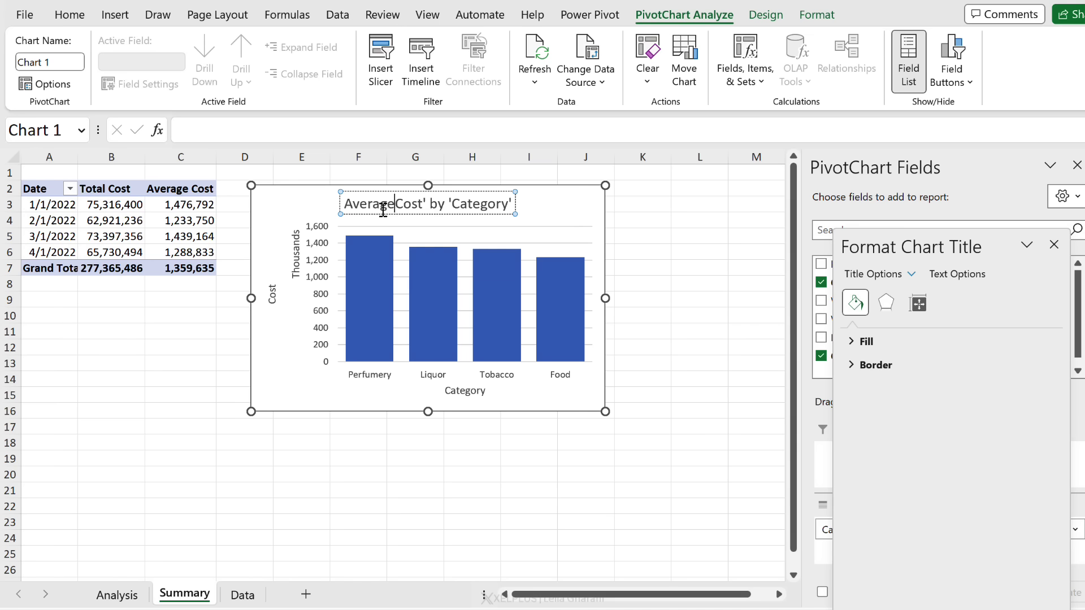
key("Right")
key("Right")
key("Right")
key("Right")
key("Delete")
key("BackSpace")
key("Right")
key("Right")
key("Right")
key("Right")
key("Right")
key("Right")
key("Right")
key("Right")
key("Delete")
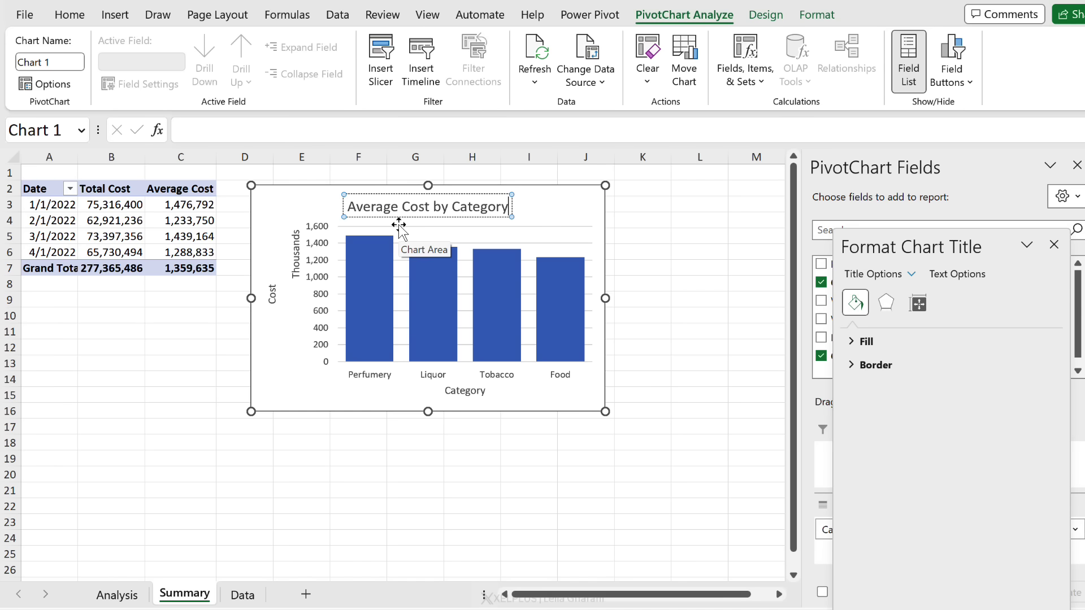
Back on the Analysis sheet, ask Analyze Data about the 'cost trend'.
left_click(100, 237)
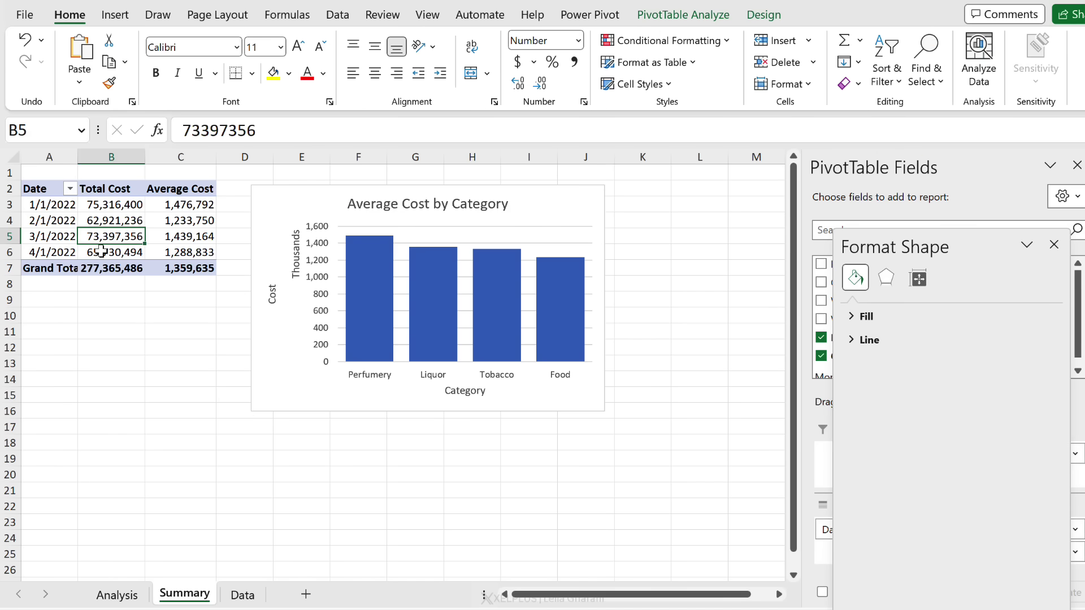
left_click(114, 595)
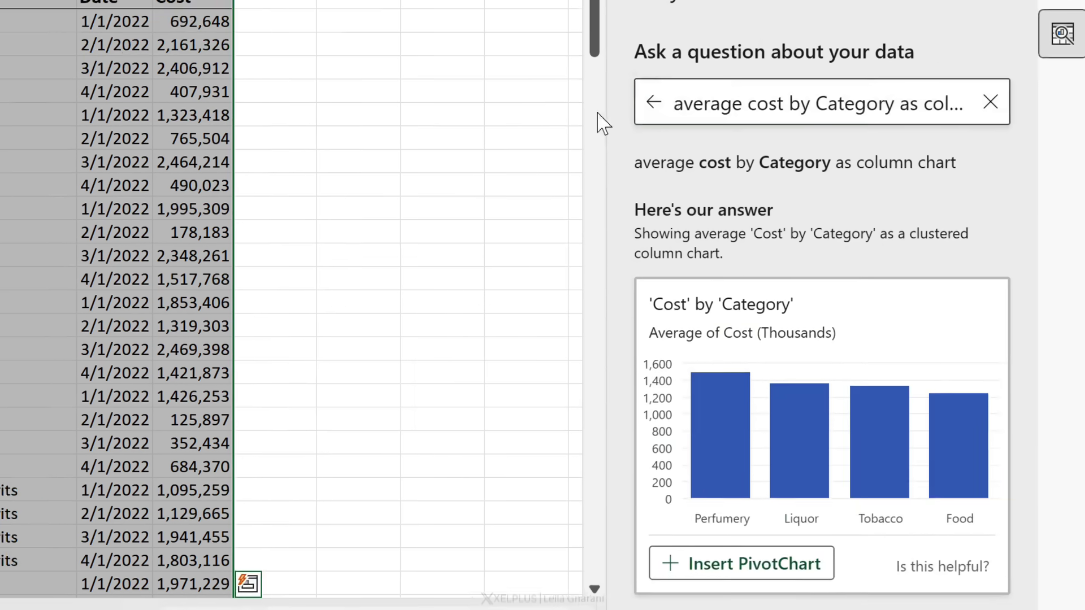
left_click(903, 244)
type("cost trend")
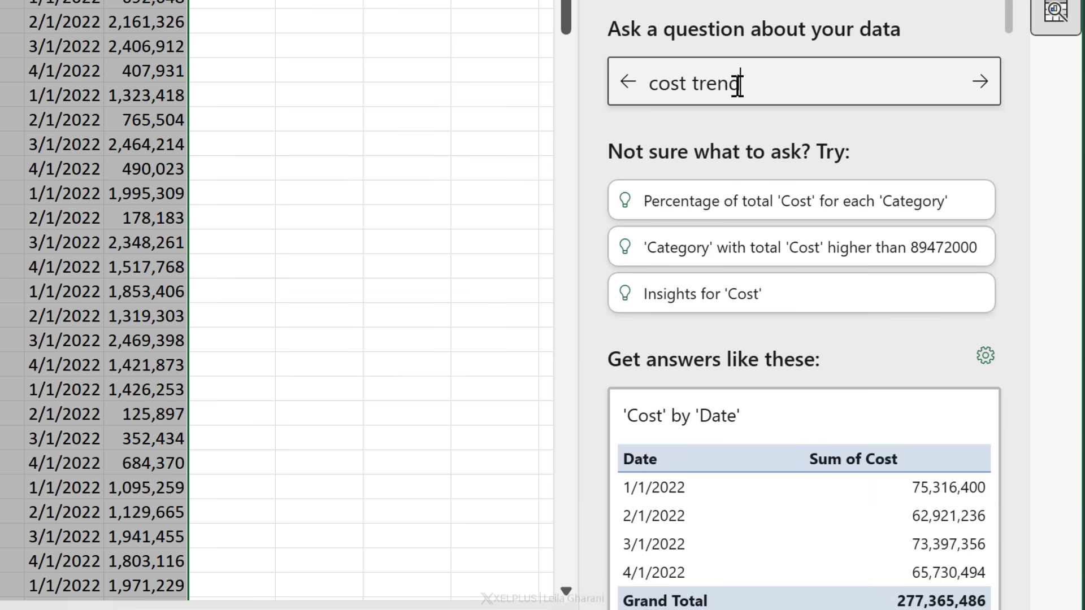
key("Return")
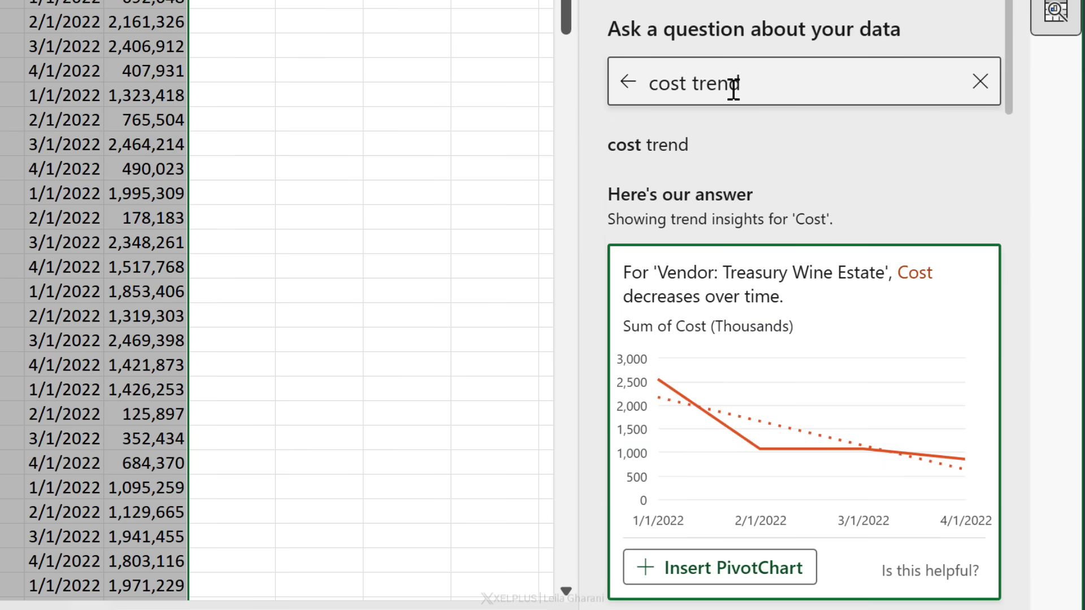
Reword the question to 'cost over months' to get a monthly total cost line chart.
scroll(740, 203, "down", 5)
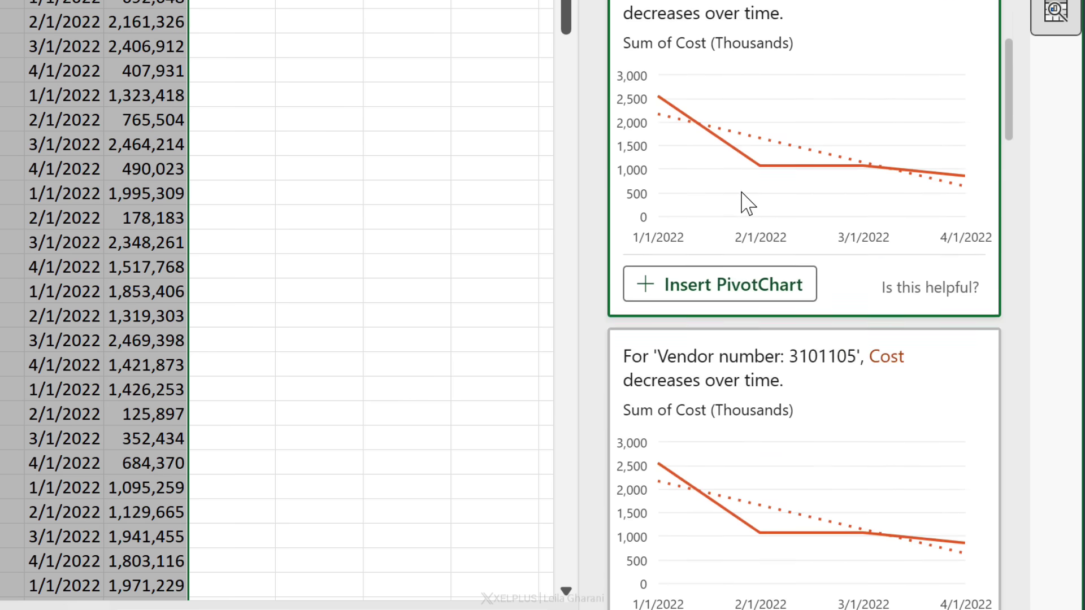
scroll(740, 203, "down", 10)
scroll(748, 213, "up", 15)
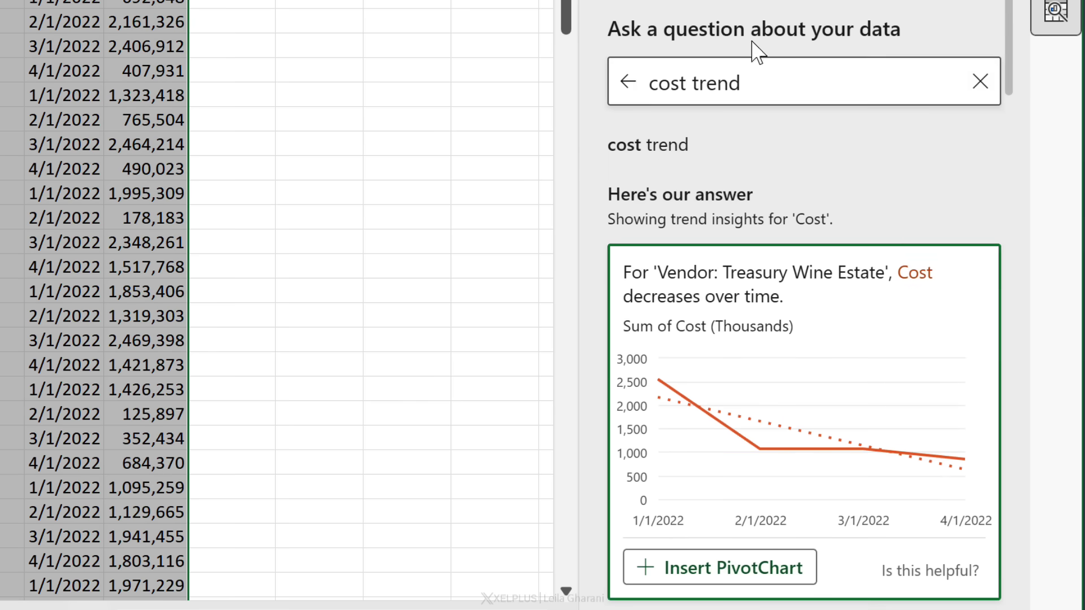
double_click(711, 83)
type("over months")
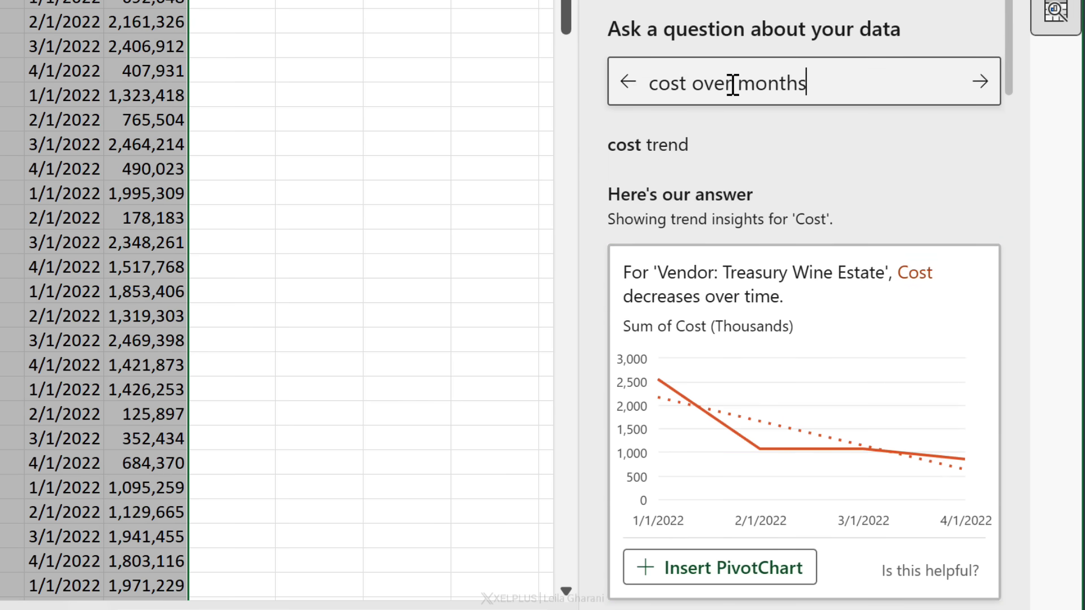
key("Return")
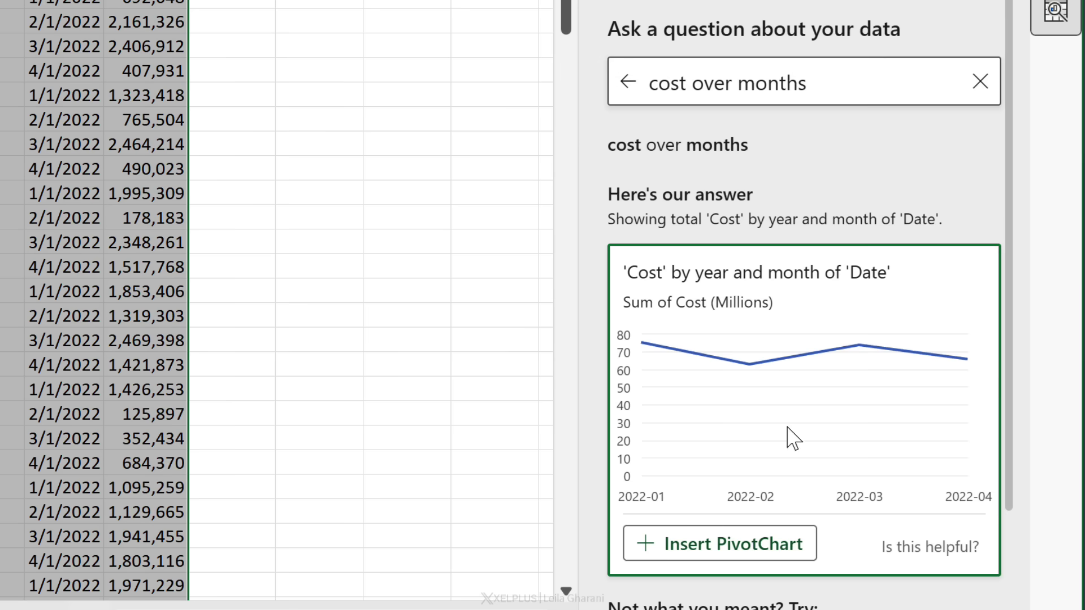
Insert the monthly cost PivotChart and arrange it on Summary below the table, beside the bar chart.
left_click(787, 548)
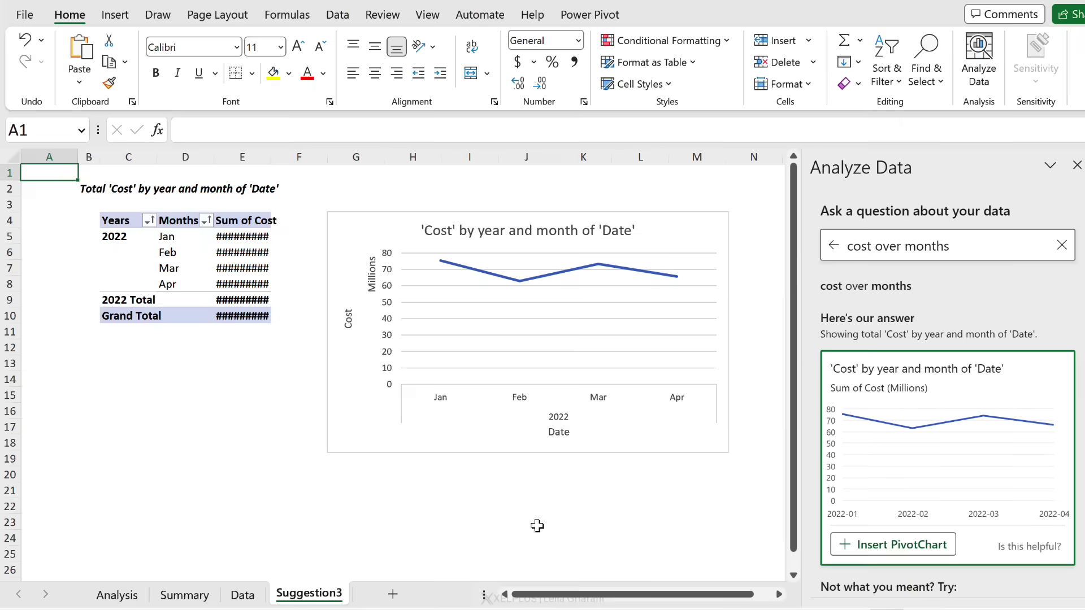
left_click(396, 449)
key("ctrl+x")
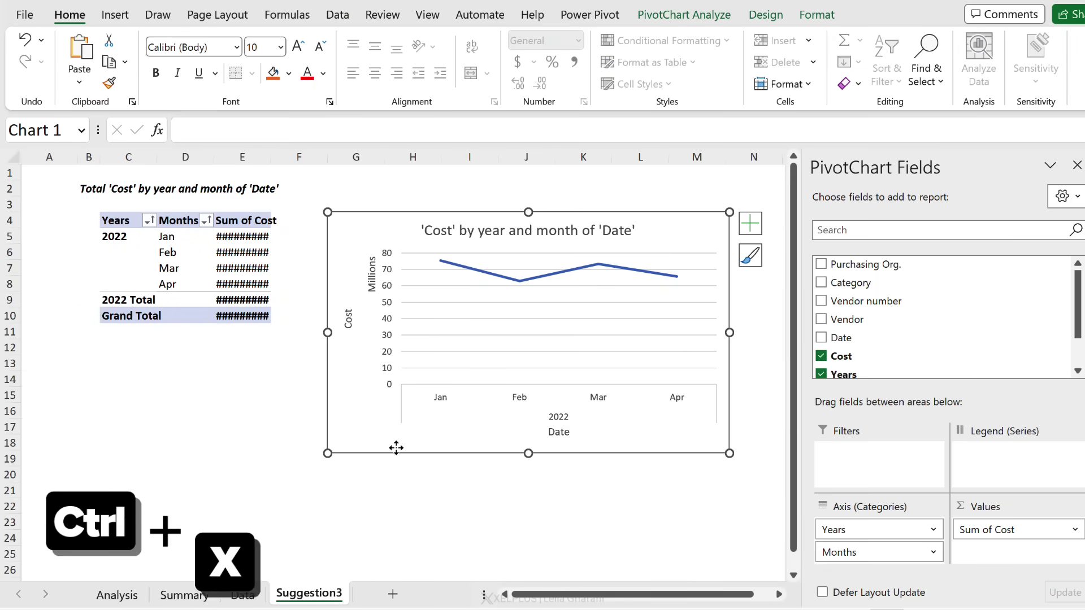
left_click(184, 594)
left_click(113, 379)
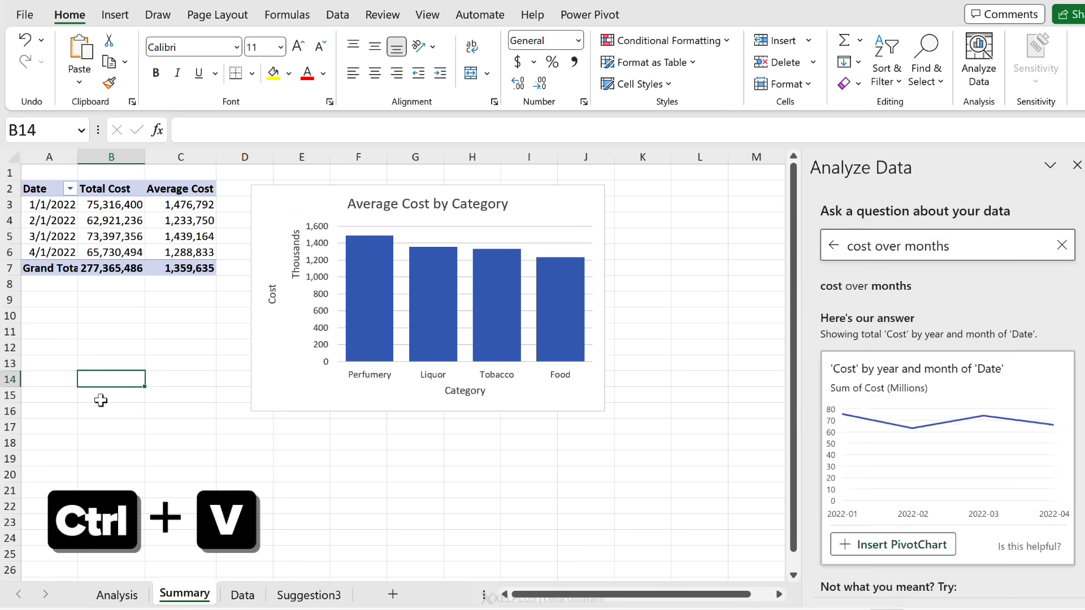
key("ctrl+v")
left_click_drag(122, 380, 82, 438)
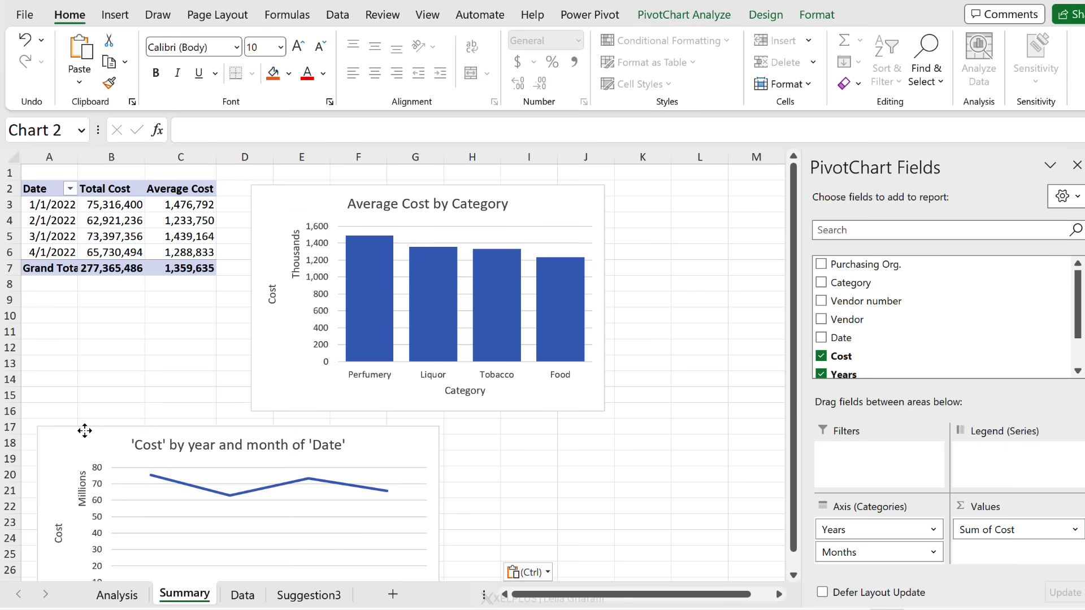
left_click(528, 458)
left_click_drag(504, 421, 704, 462)
left_click_drag(431, 450, 384, 323)
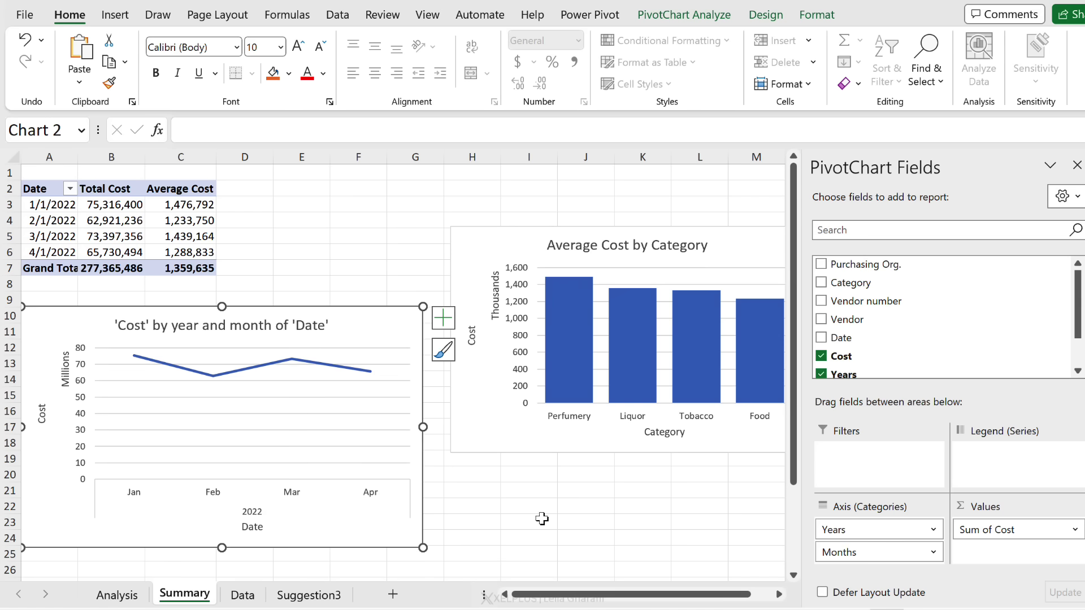
left_click(531, 496)
Move the year-and-month PivotTable from Suggestion3 to Data!F4 and autofit column I.
left_click(309, 594)
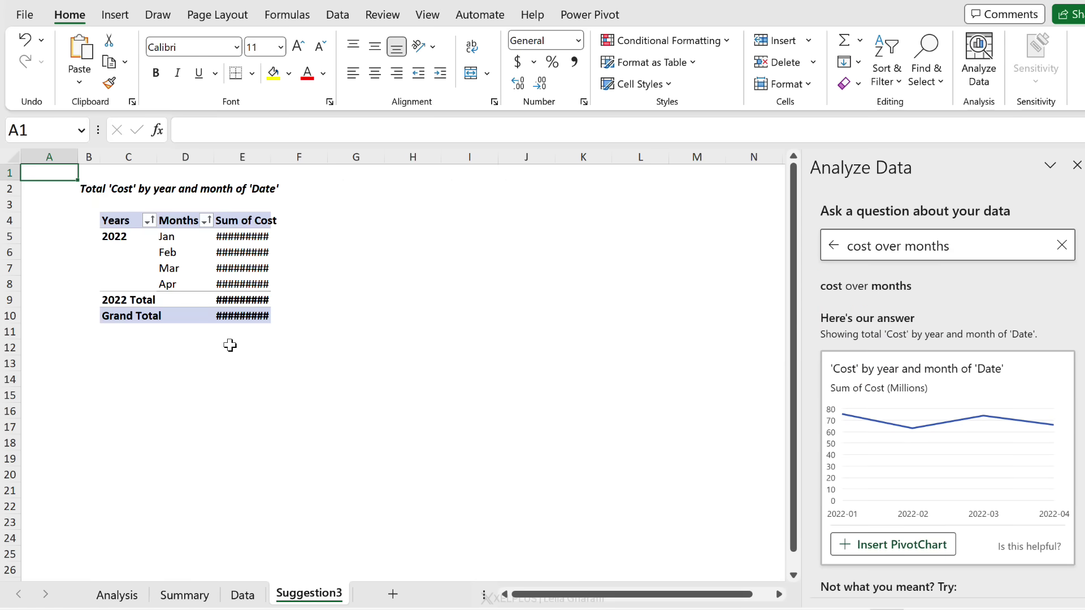
left_click_drag(98, 180, 285, 319)
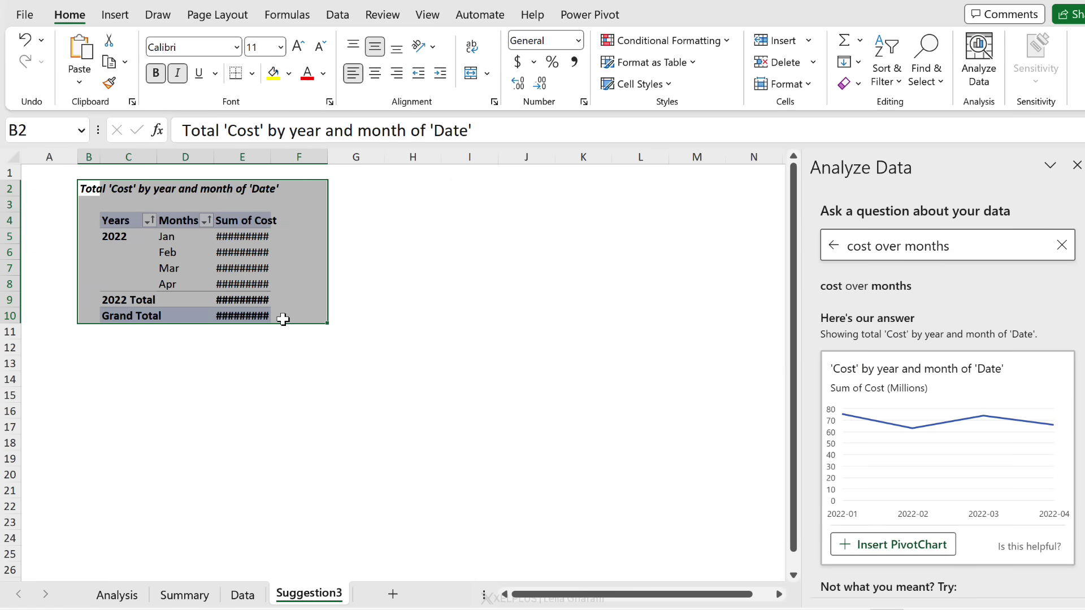
key("ctrl+x")
left_click(243, 594)
key("ctrl+v")
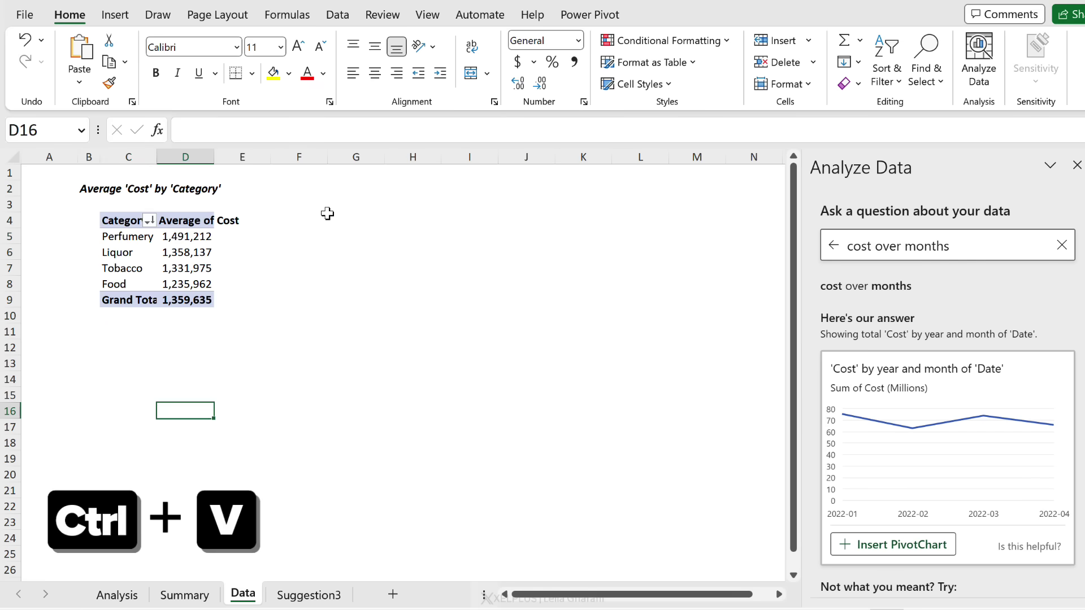
left_click(327, 213)
key("ctrl+v")
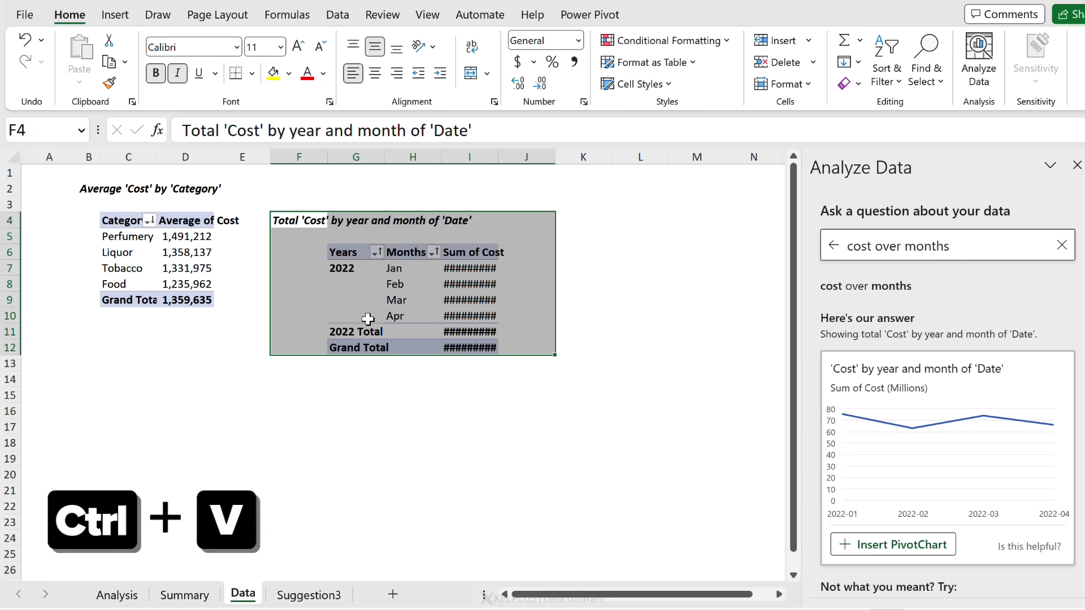
double_click(497, 157)
left_click(426, 431)
Delete the now-empty Suggestion3 sheet.
right_click(295, 598)
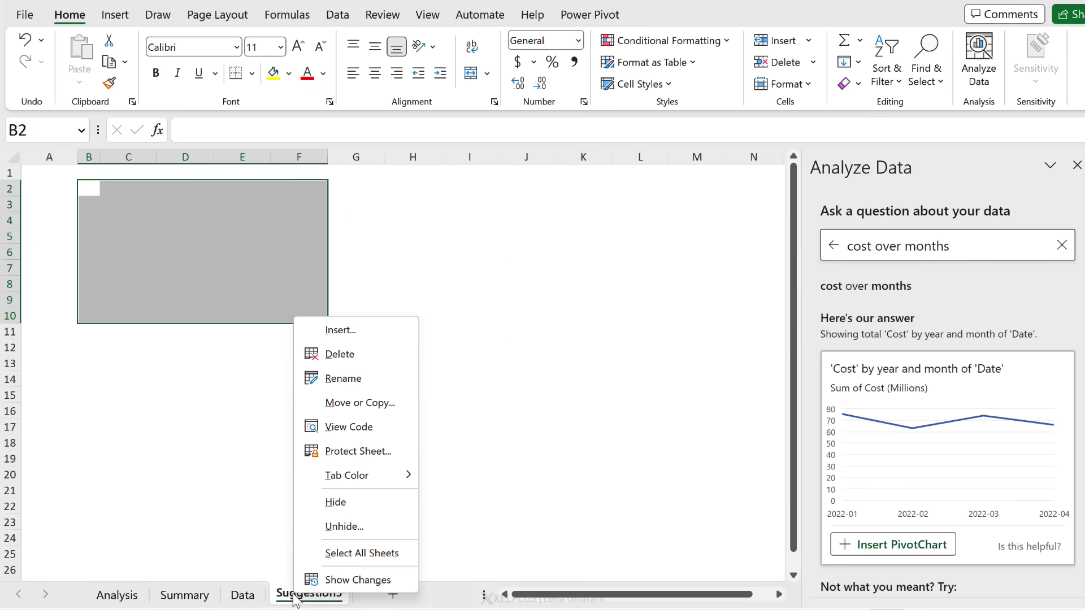
left_click(351, 355)
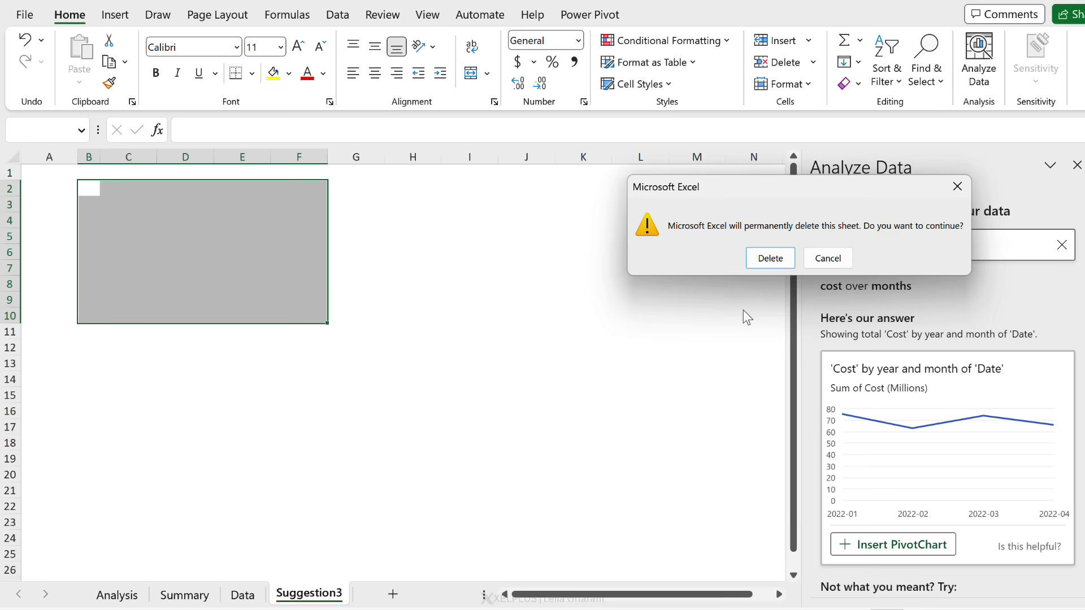
left_click(770, 260)
left_click(308, 417)
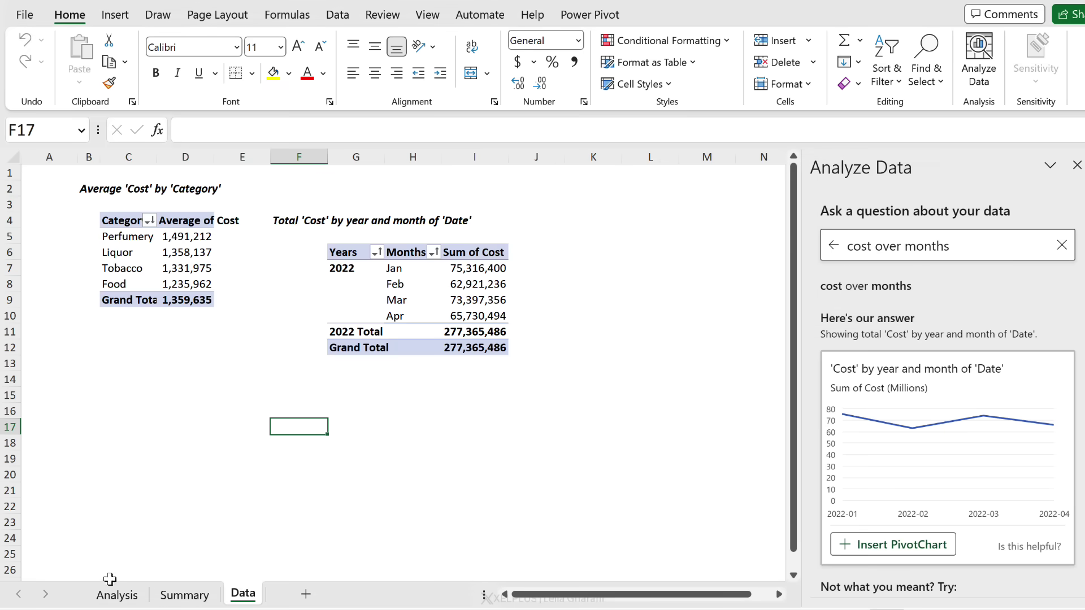
On the Analysis sheet, ask Analyze Data for 'Tobacco insights', showing cost peaking on 2/1/2022.
left_click(117, 595)
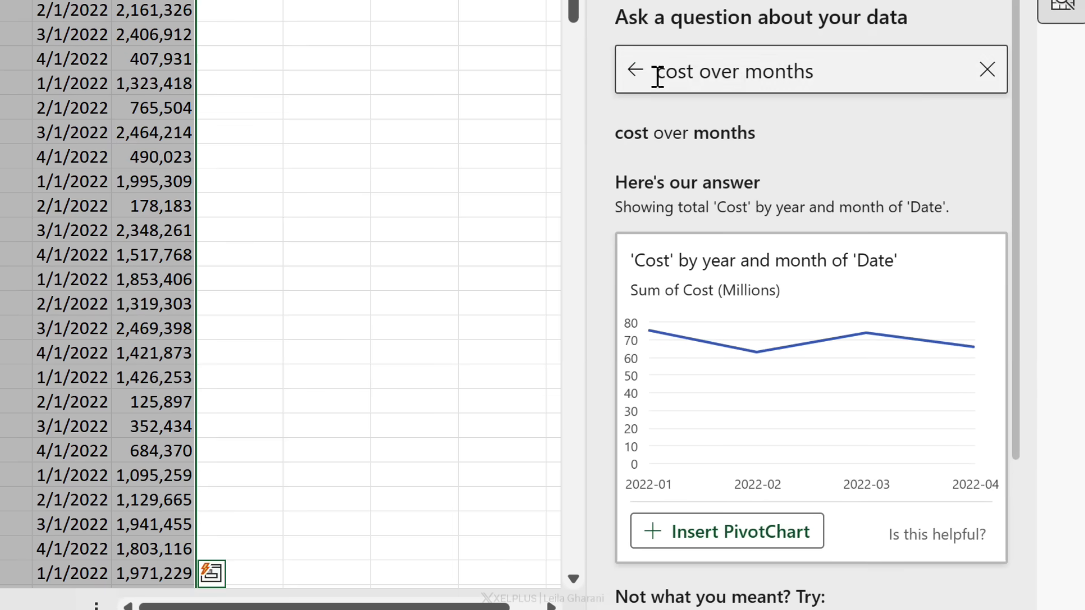
left_click(651, 83)
left_click(729, 86)
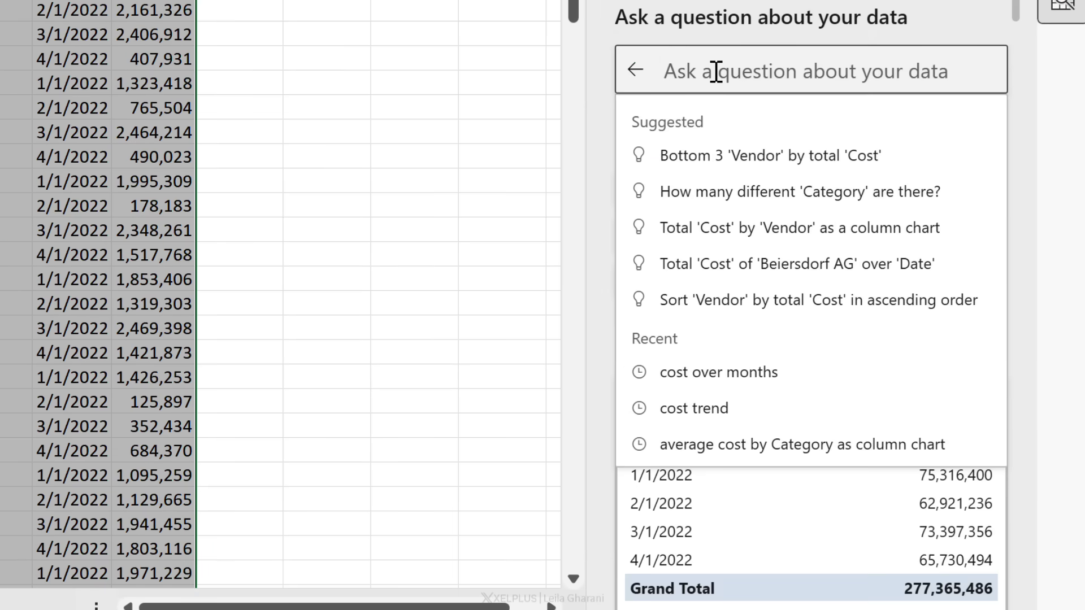
type("to")
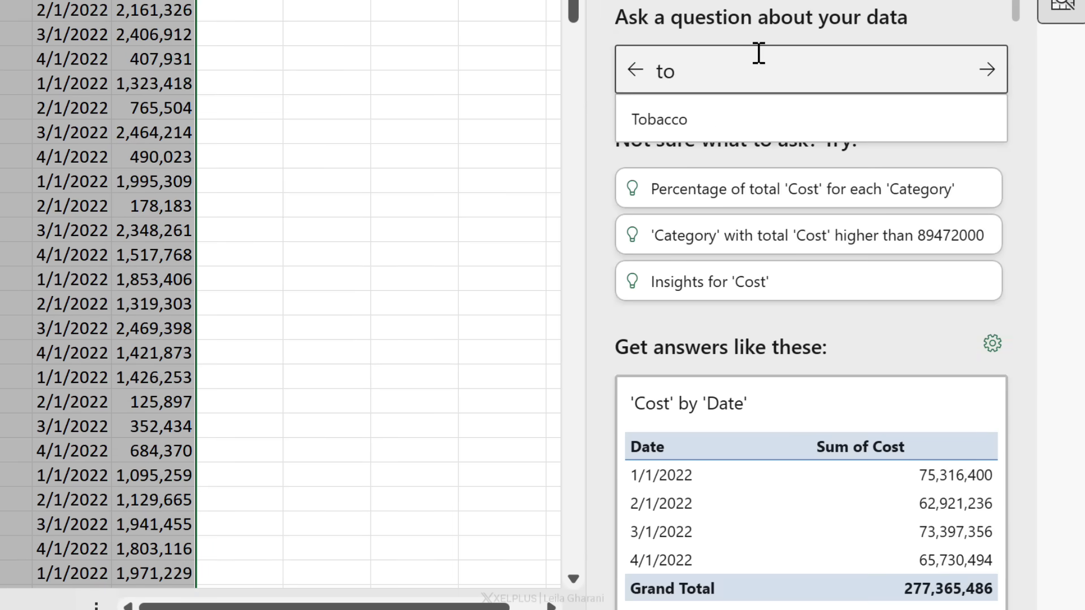
left_click(667, 111)
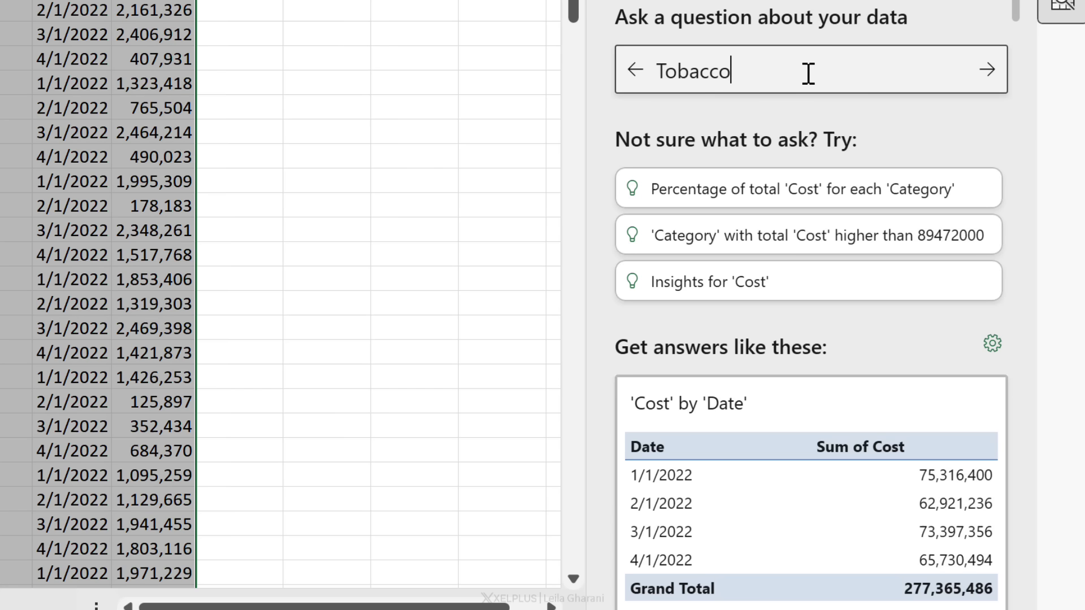
type("insights")
key("Return")
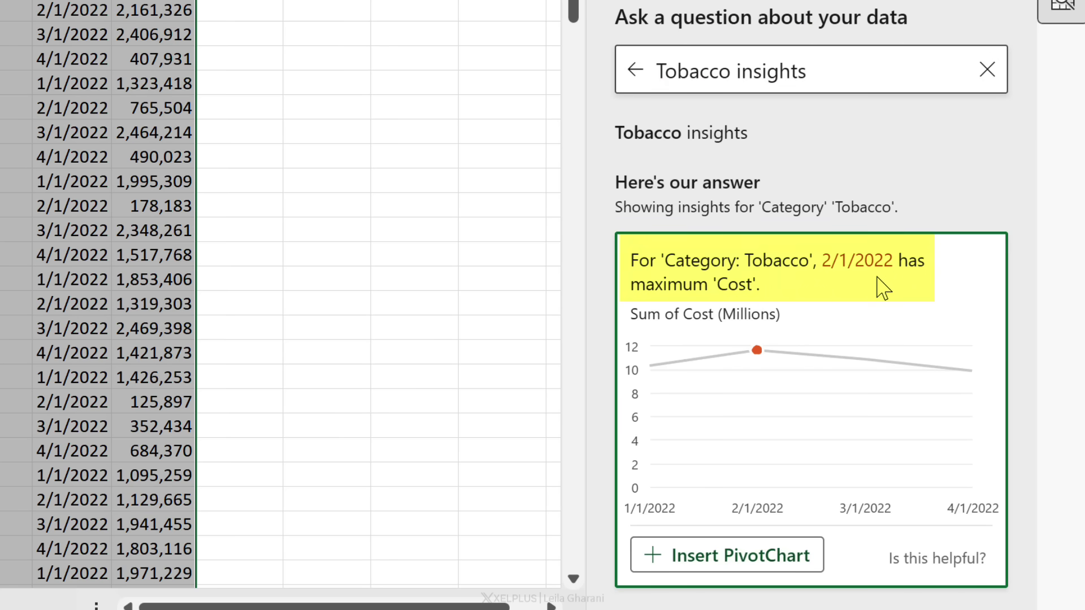
scroll(822, 314, "down", 1)
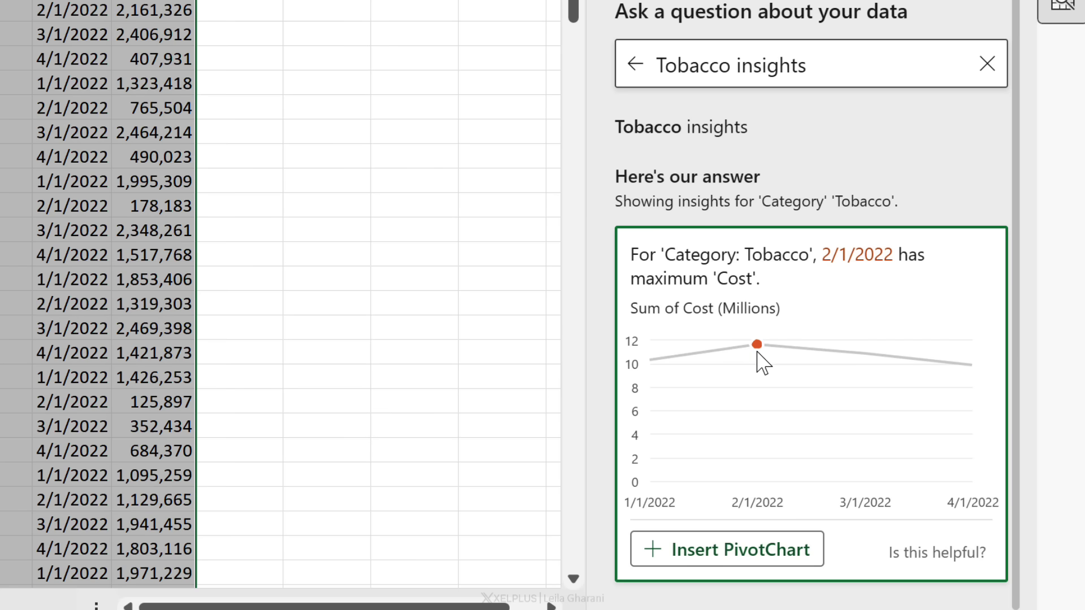
Insert the Tobacco PivotChart on Suggestion4 (total 42,623,214), autofit column D, and return to Analysis.
left_click(718, 556)
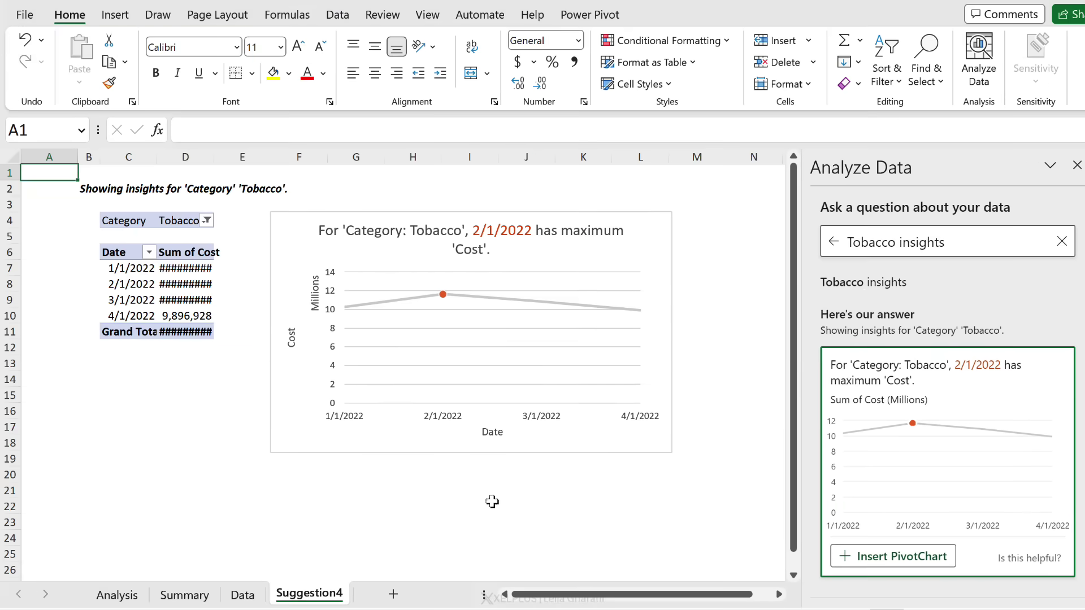
mouse_move(428, 297)
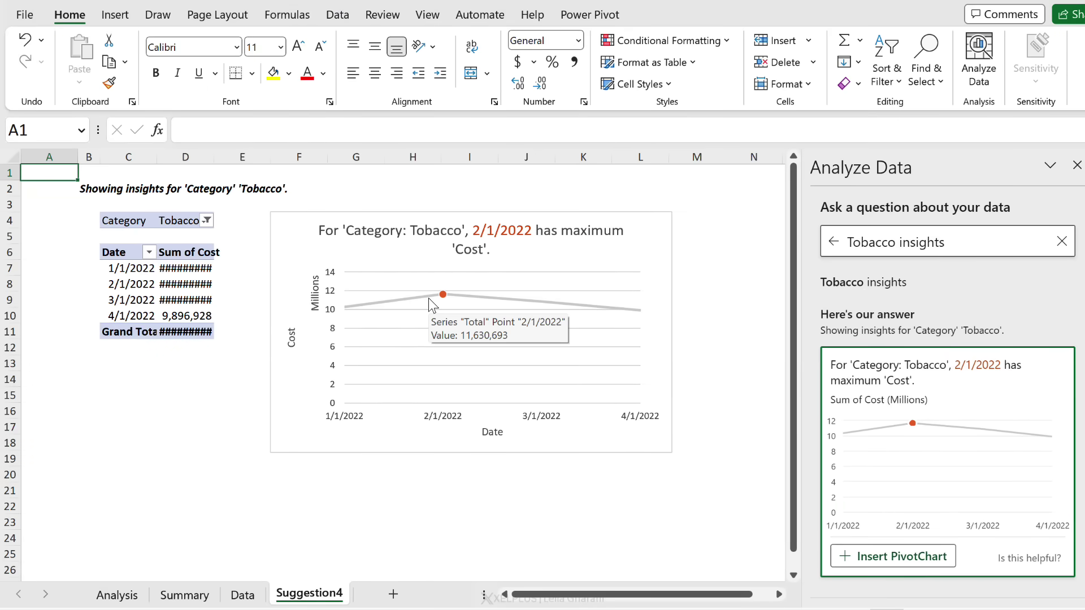
double_click(212, 164)
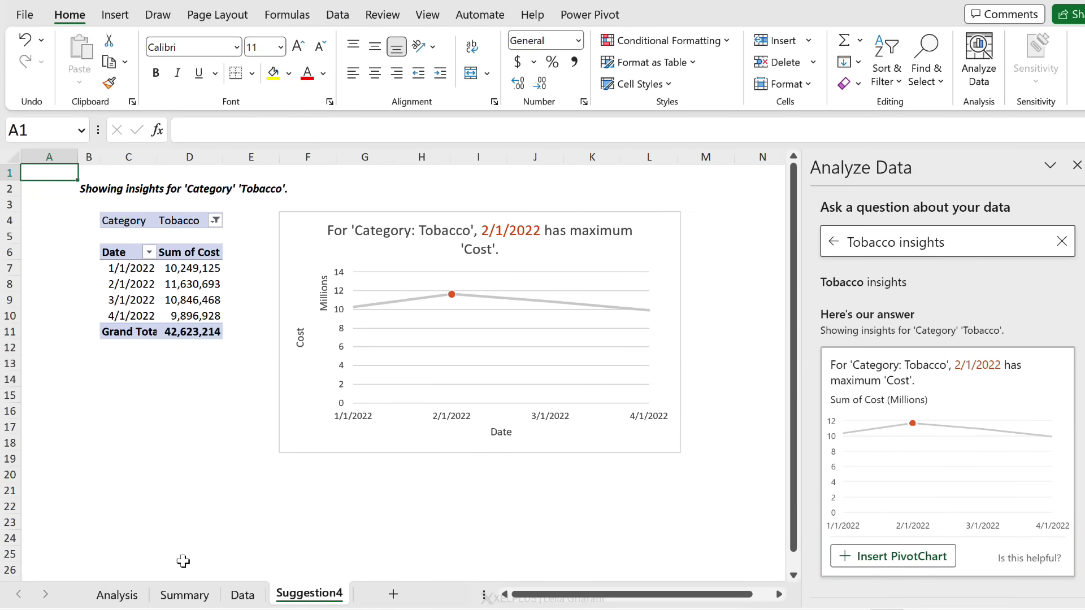
left_click(117, 595)
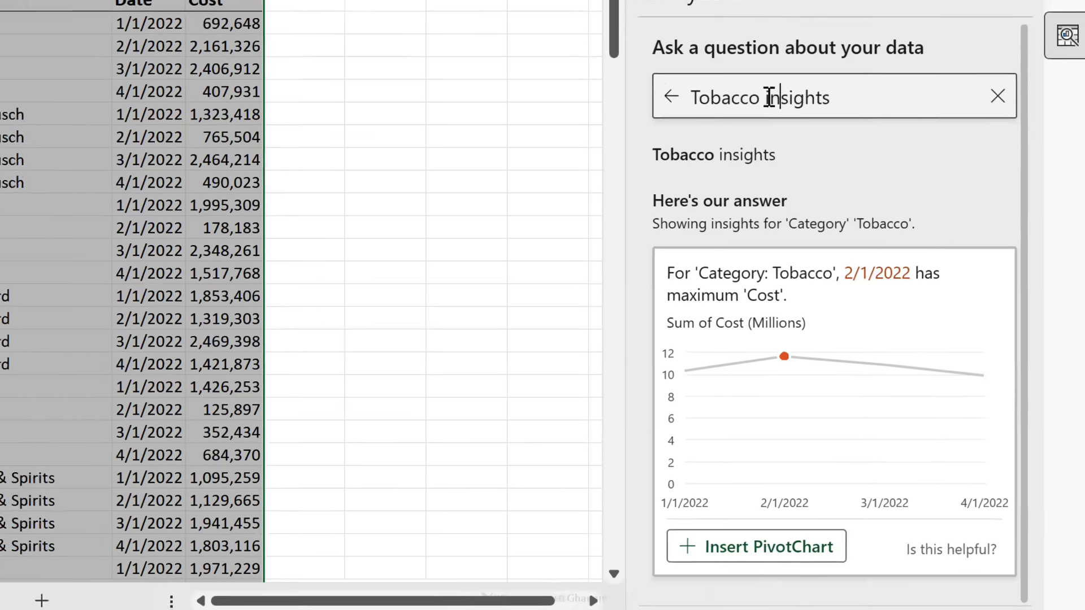
Ask Analyze Data for the Tobacco vendor cost breakdown instead of insights.
left_click_drag(769, 97, 853, 99)
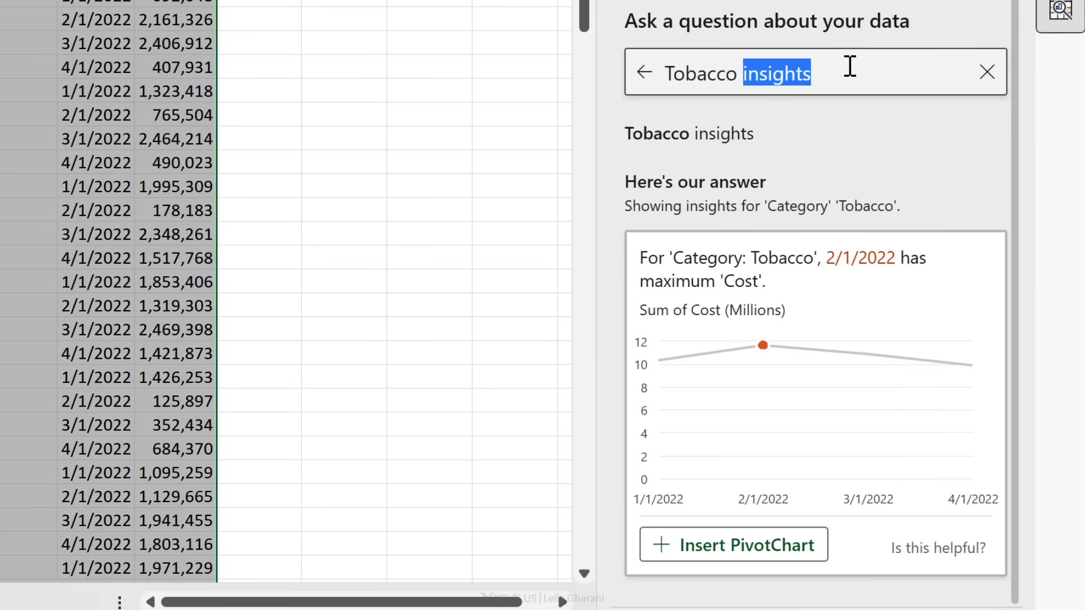
type("vendor cost bre")
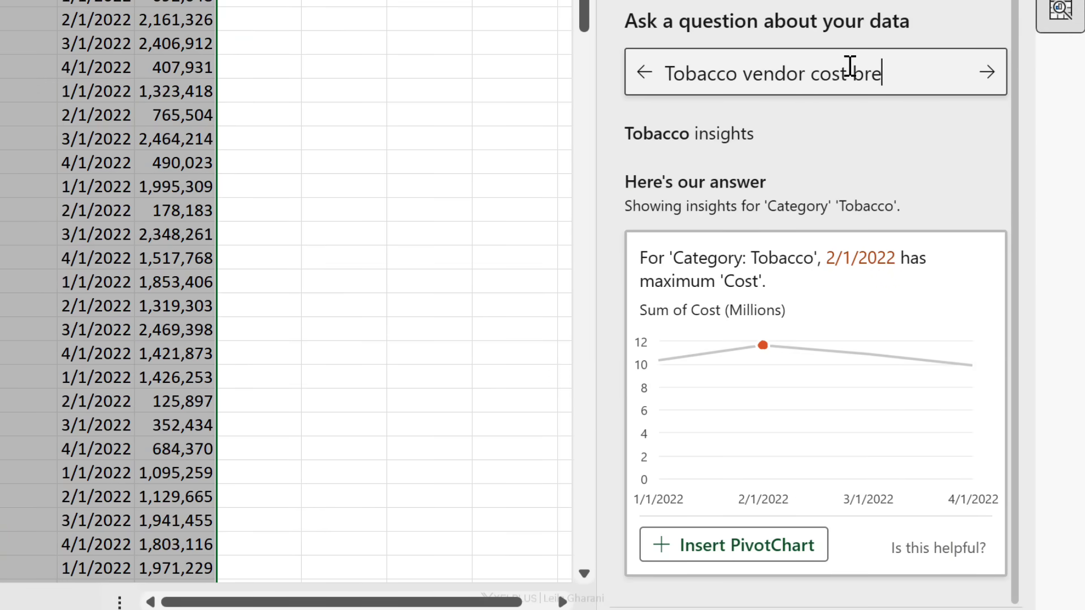
type("akdonw")
key("Return")
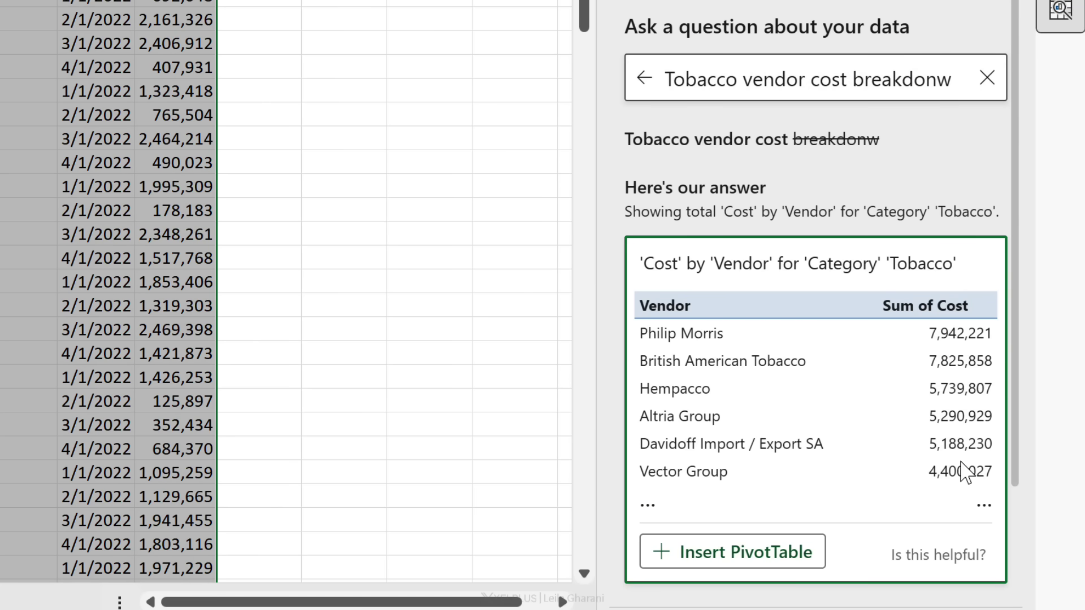
Refine the question with 'sorted ascending' and insert the sorted vendor table as a PivotTable.
left_click(941, 79)
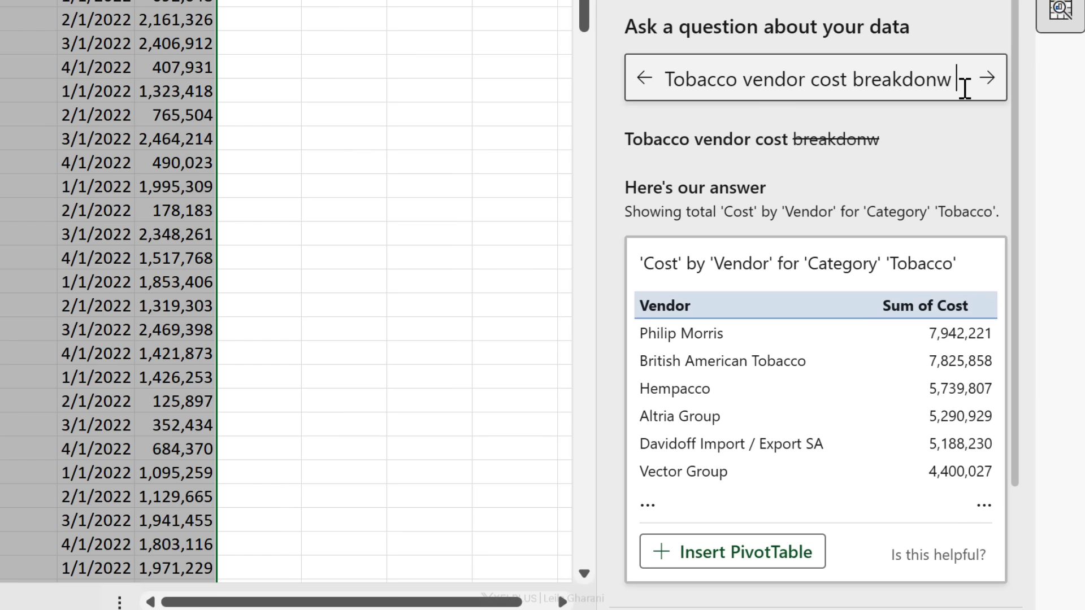
type("sorted")
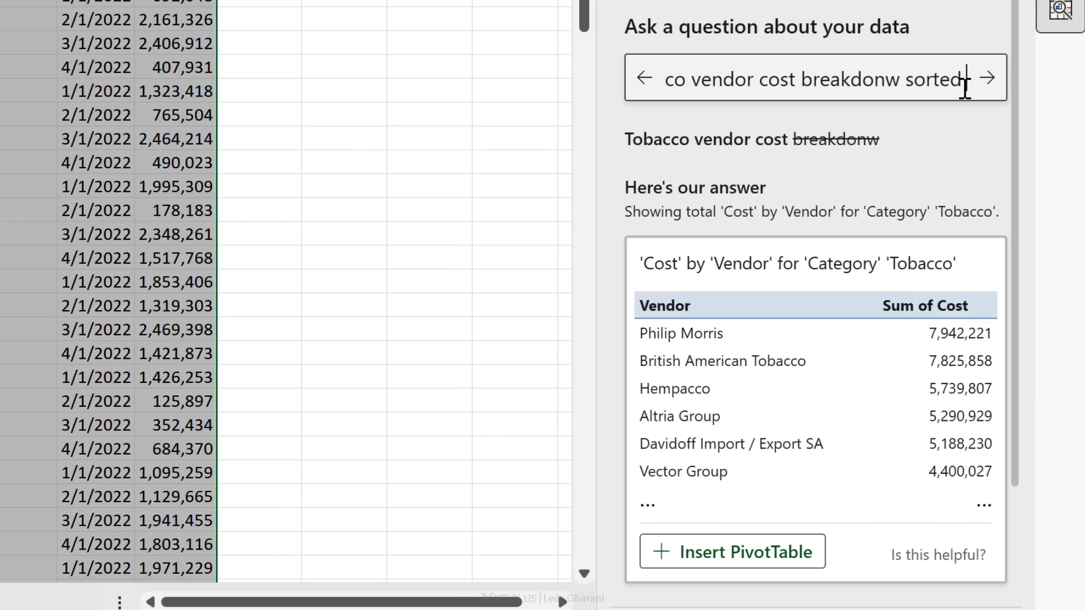
type(" ascending")
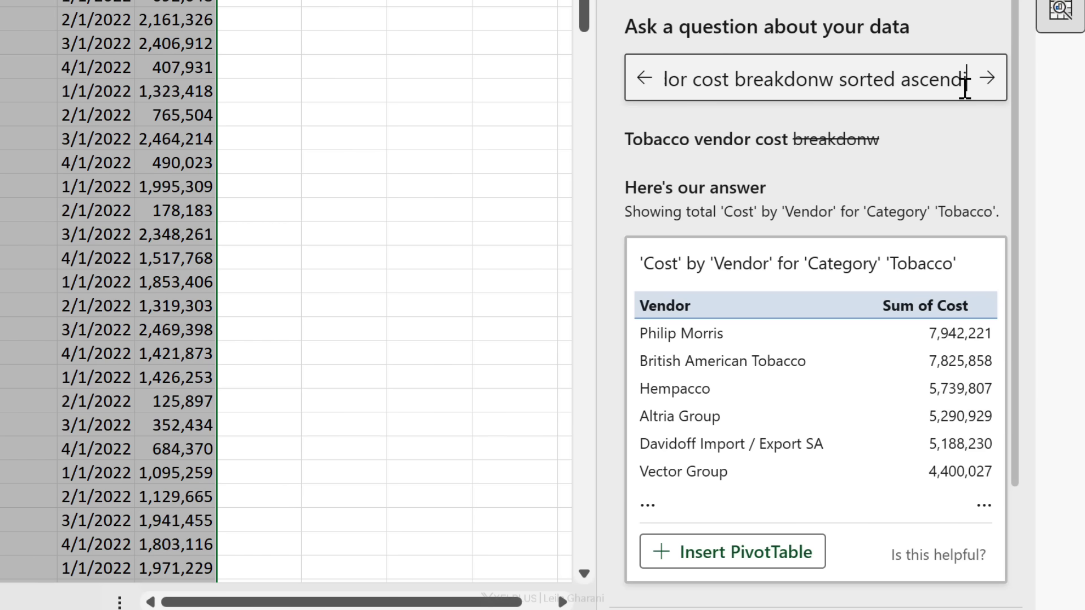
key("Return")
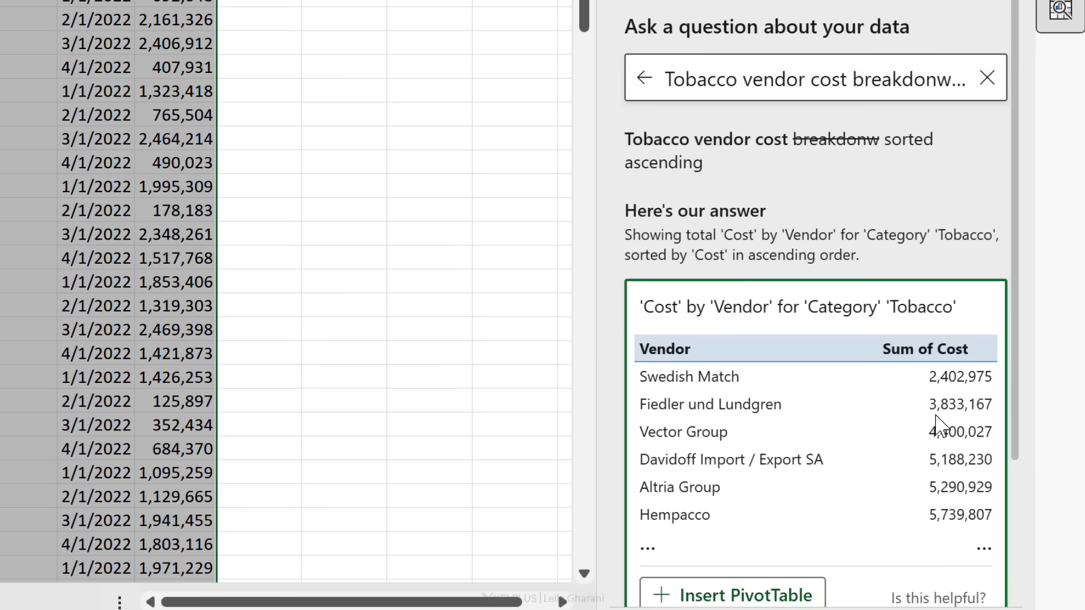
scroll(935, 422, "down", 5)
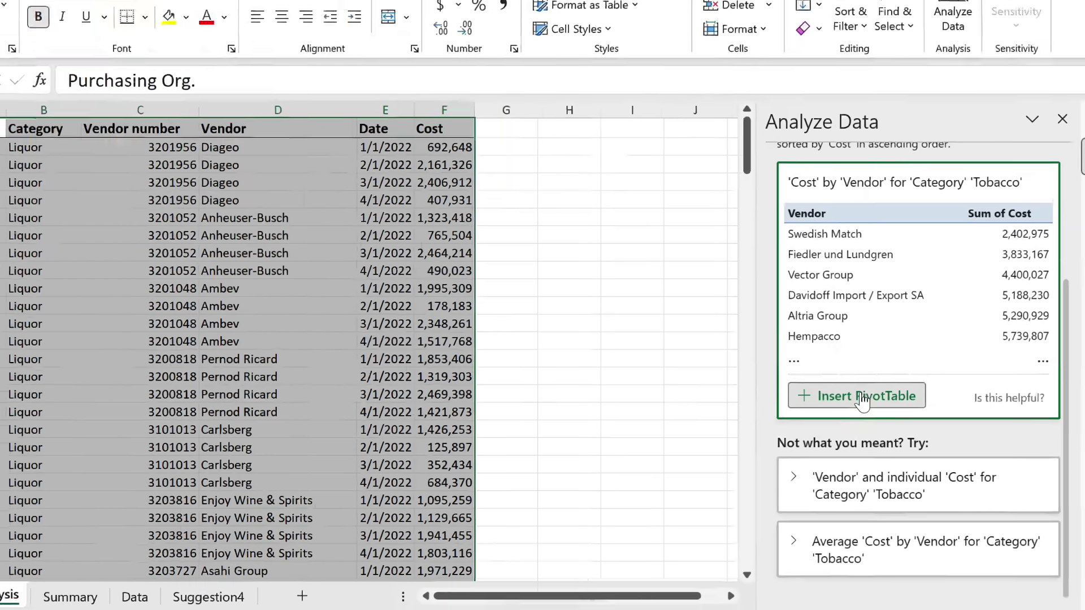
left_click(771, 351)
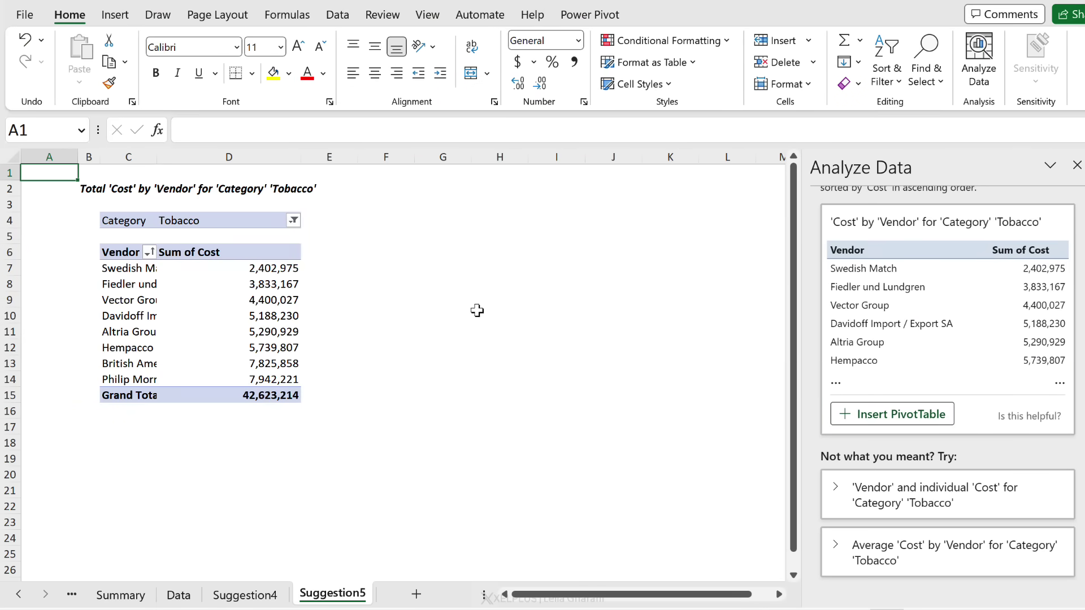
Autofit column C to show full vendor names, then return to the Analysis sheet.
double_click(154, 159)
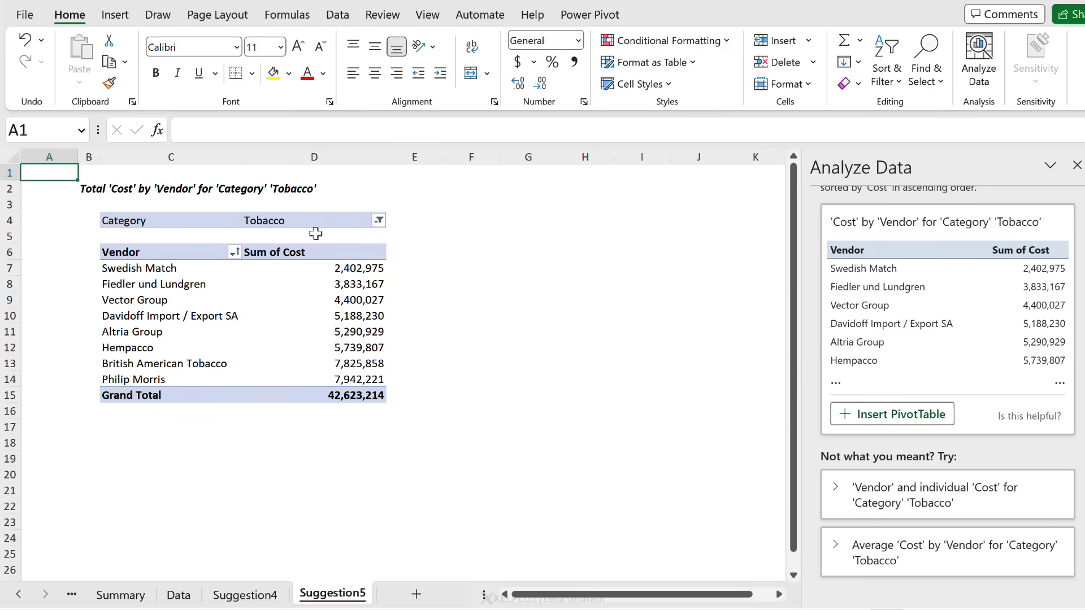
left_click(18, 594)
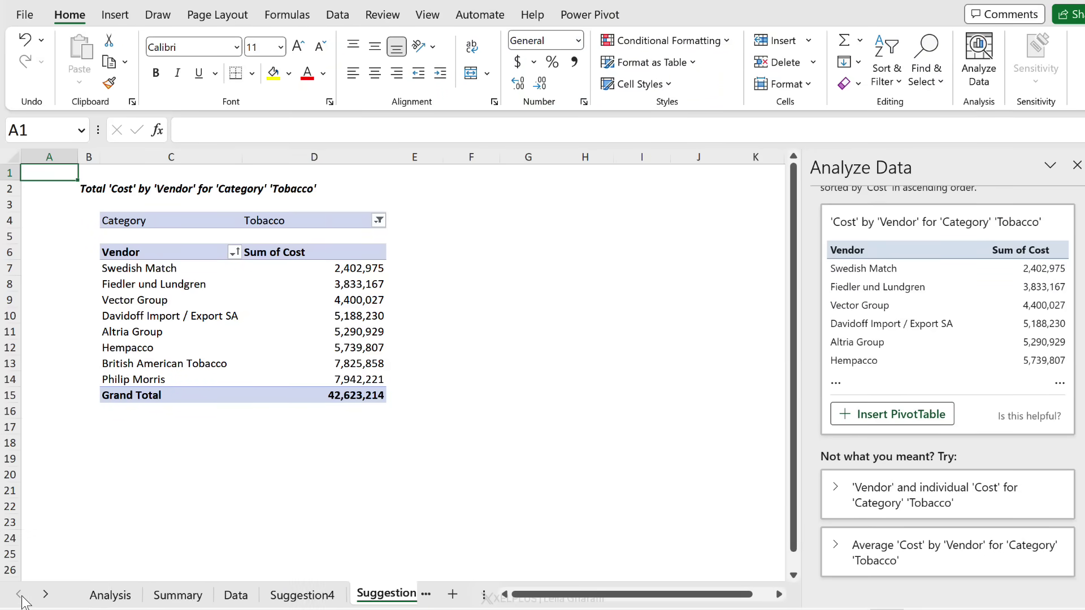
left_click(109, 593)
scroll(952, 219, "up", 3)
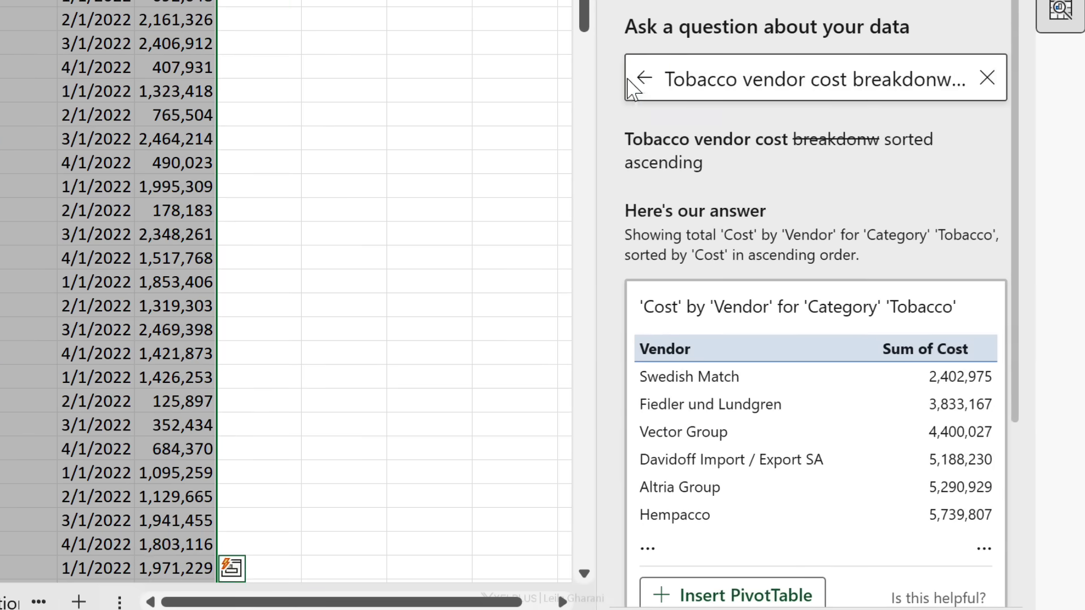
left_click(631, 82)
type("i")
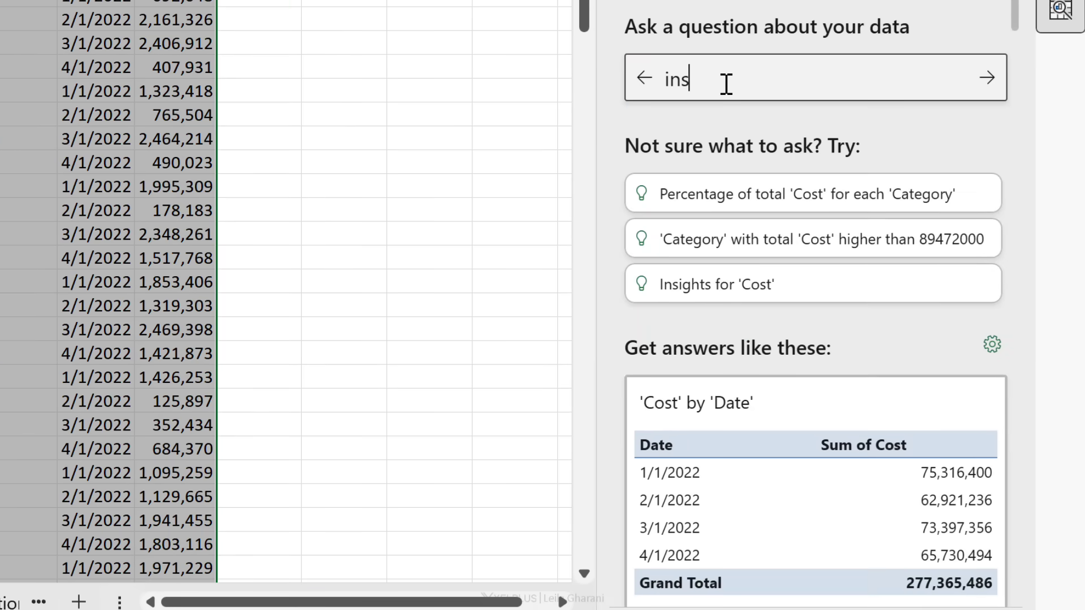
key("BackSpace")
type("c")
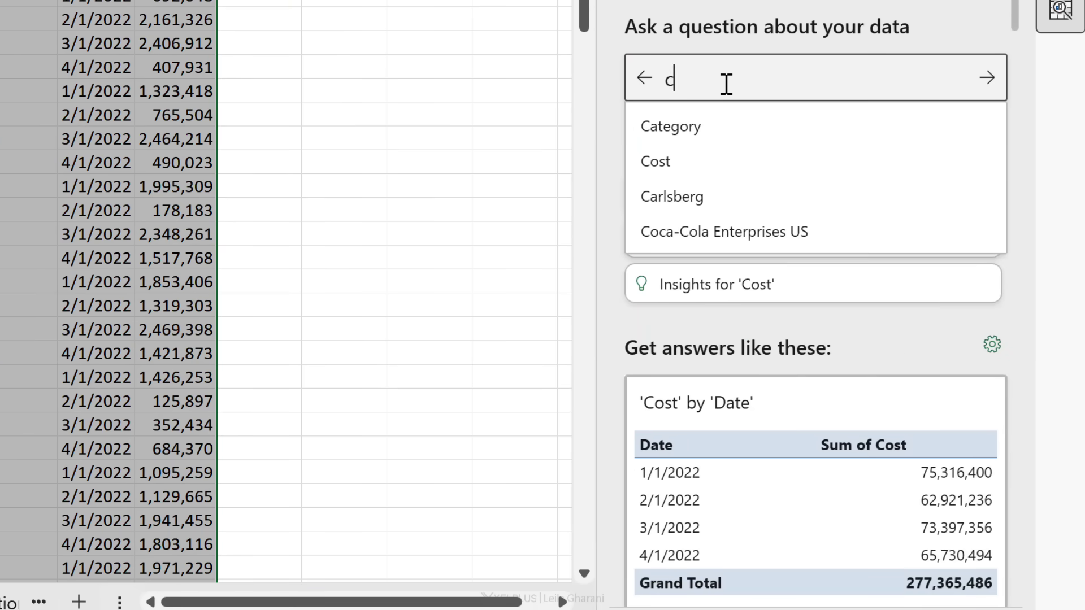
left_click(720, 288)
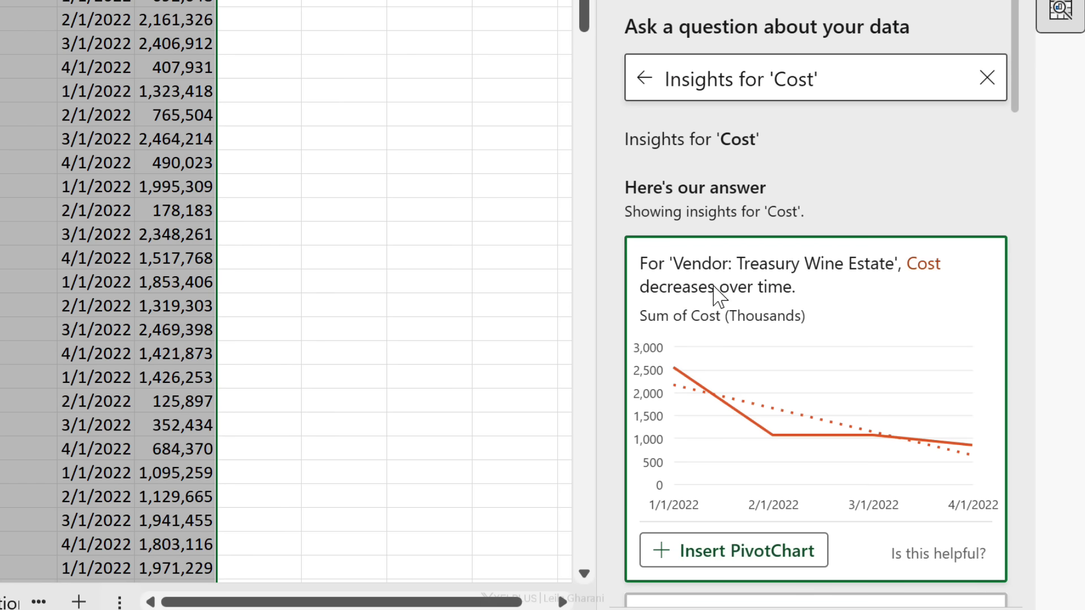
scroll(833, 288, "down", 3)
scroll(838, 300, "down", 12)
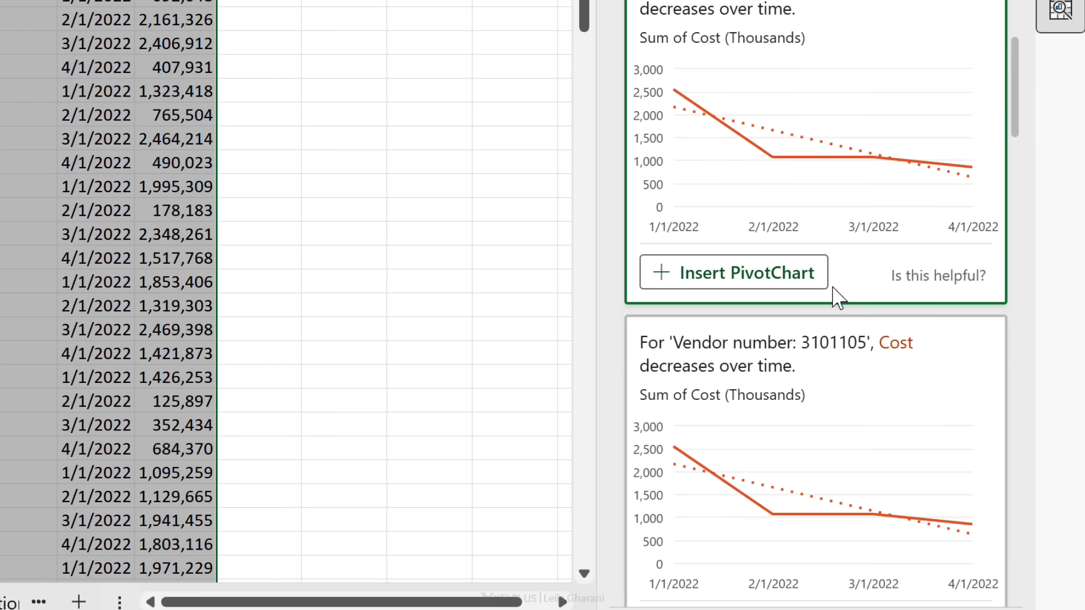
scroll(839, 305, "down", 12)
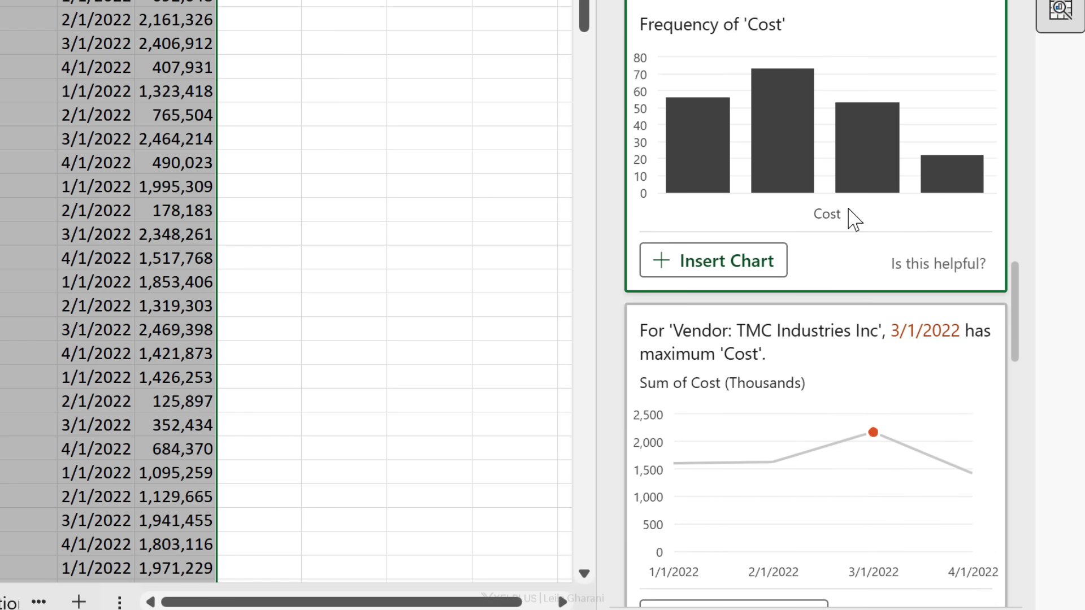
scroll(856, 247, "down", 11)
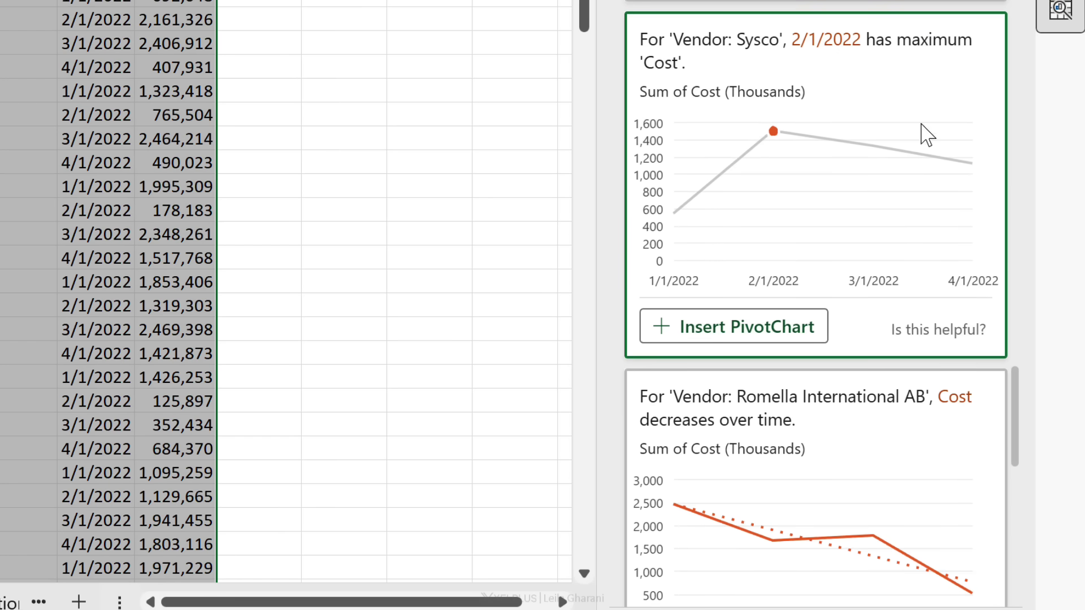
scroll(831, 203, "down", 5)
scroll(832, 243, "down", 4)
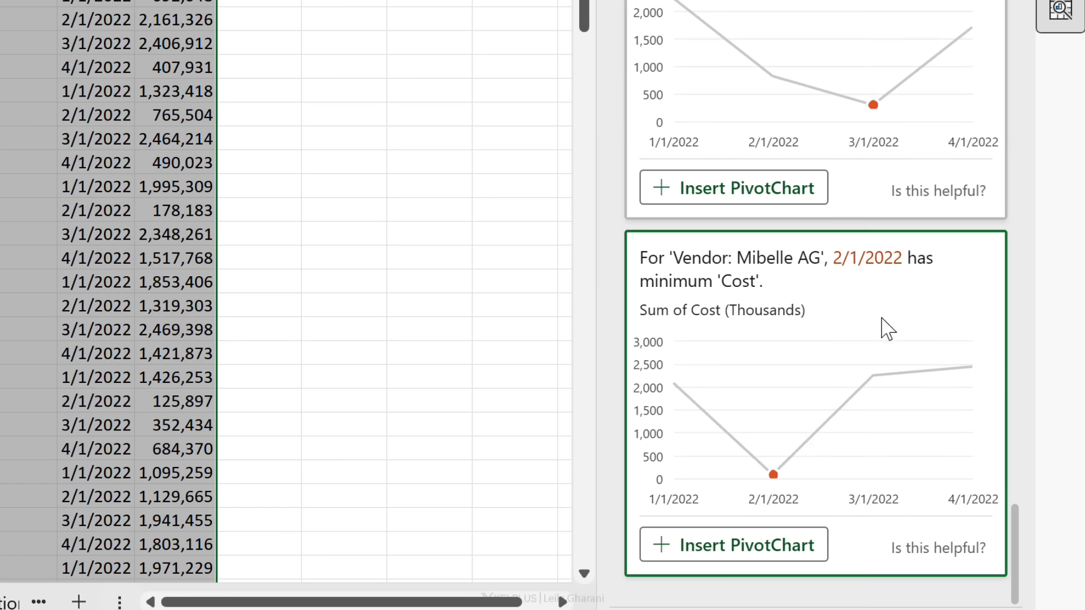
scroll(845, 375, "down", 18)
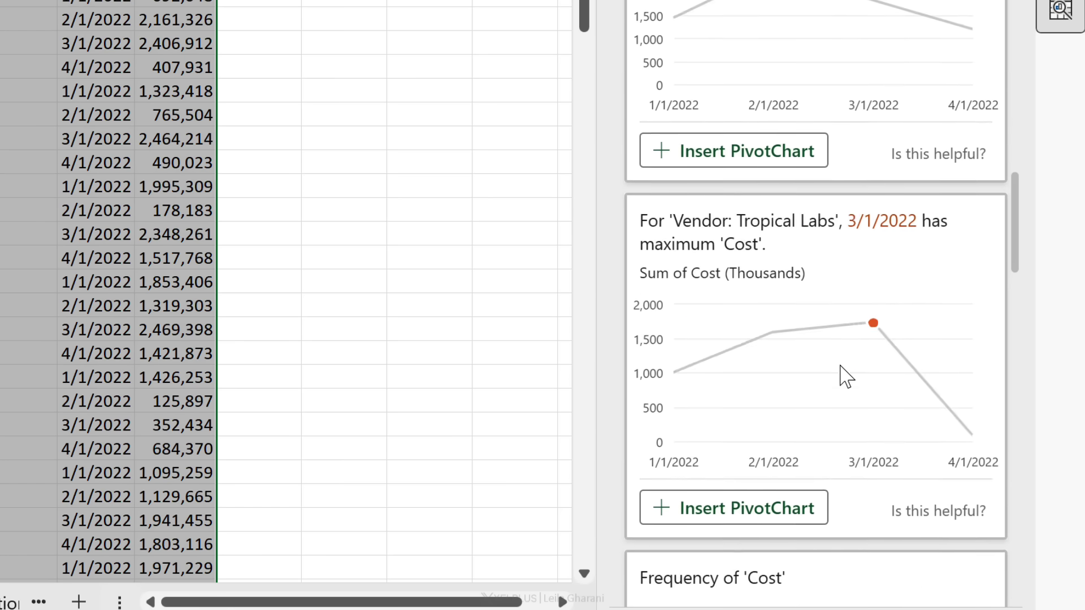
scroll(845, 375, "up", 20)
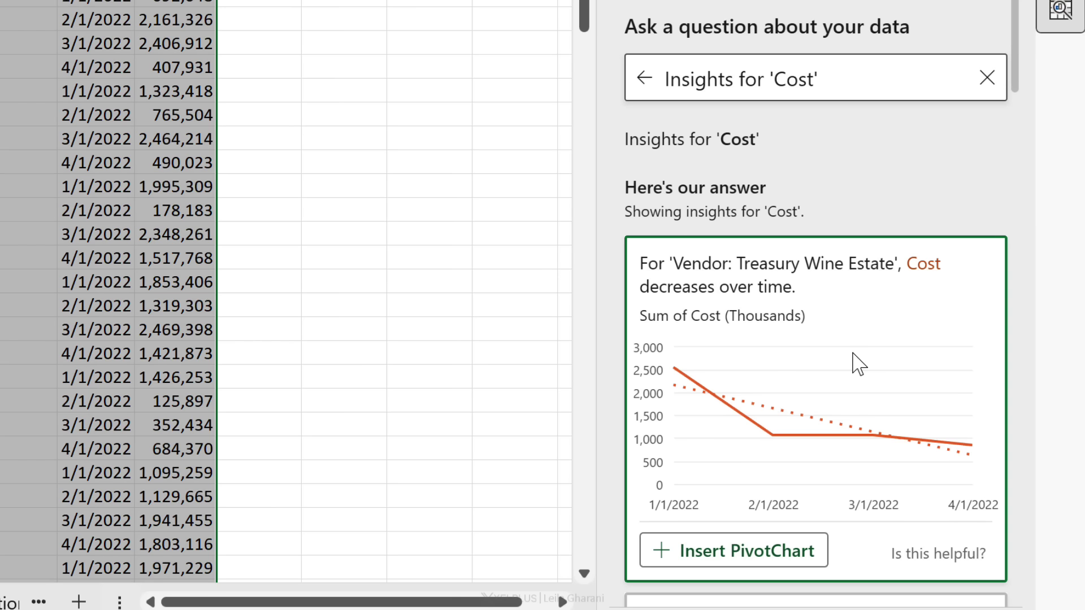
Replace the Analyze Data question with 'vendors with costs higher than 7 million'.
left_click(836, 77)
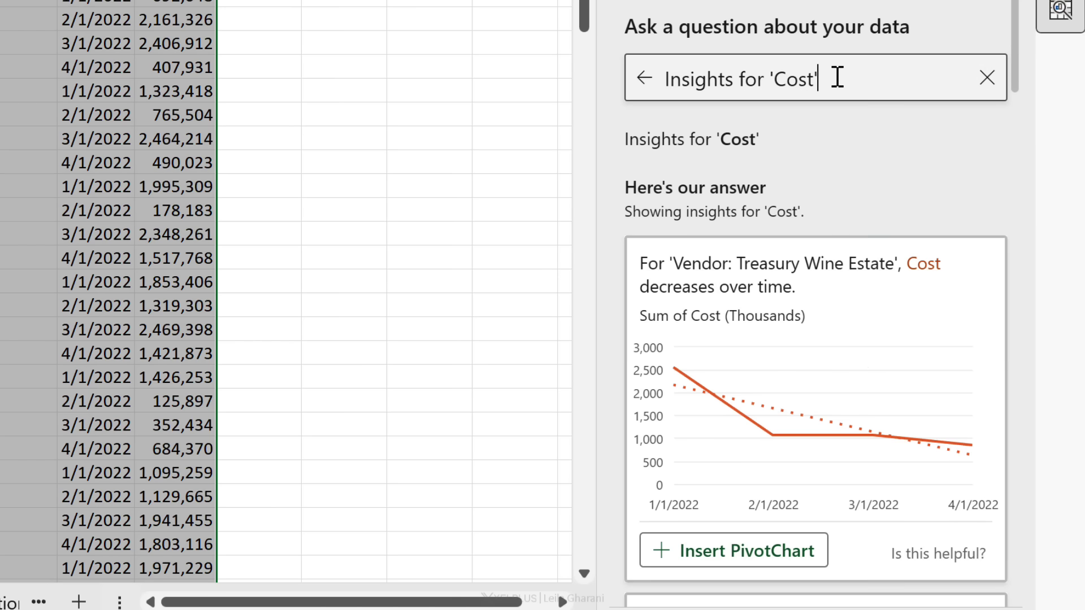
key("ctrl+a")
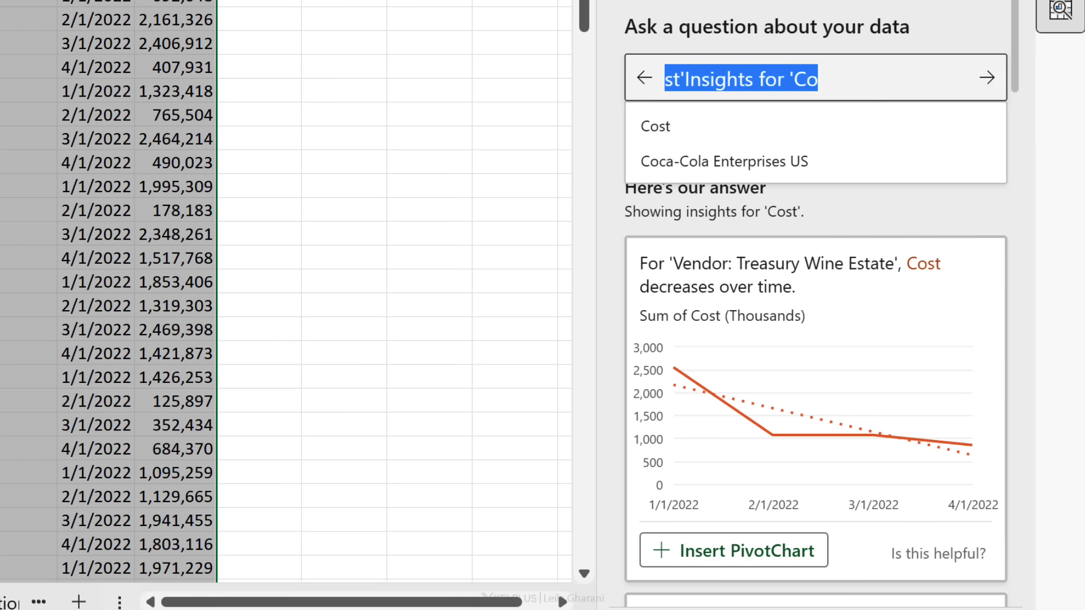
key("BackSpace")
type("vendors wi")
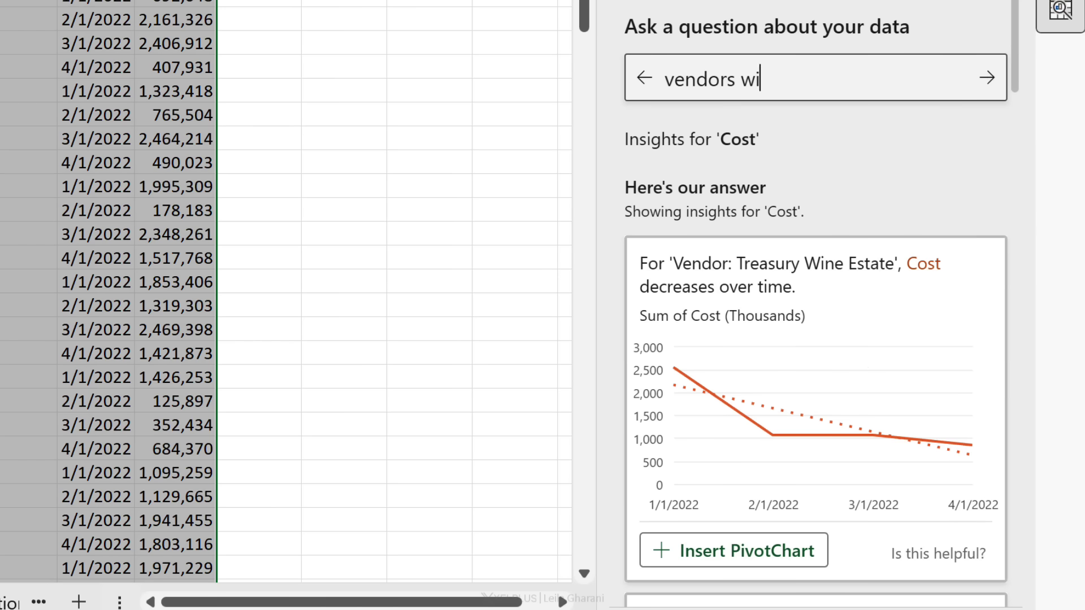
type("th costs high")
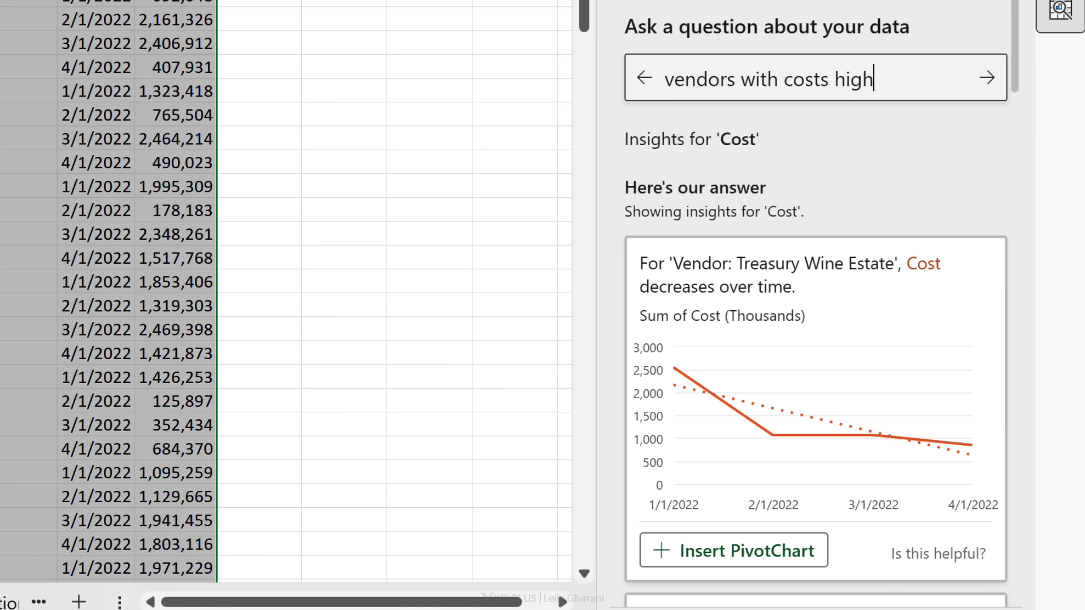
type("er than 7")
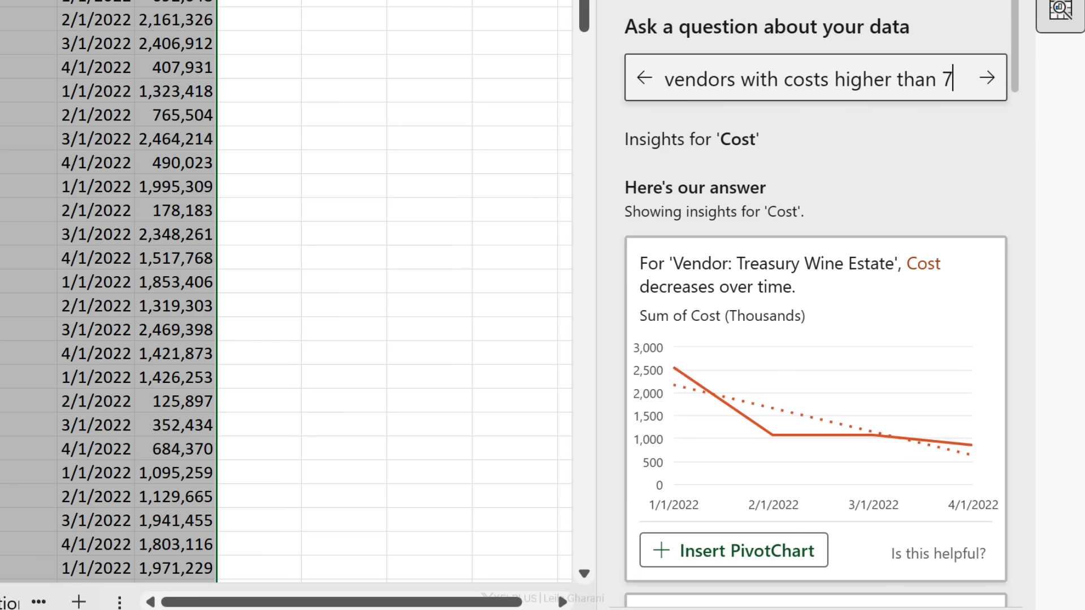
type(" million")
key("Return")
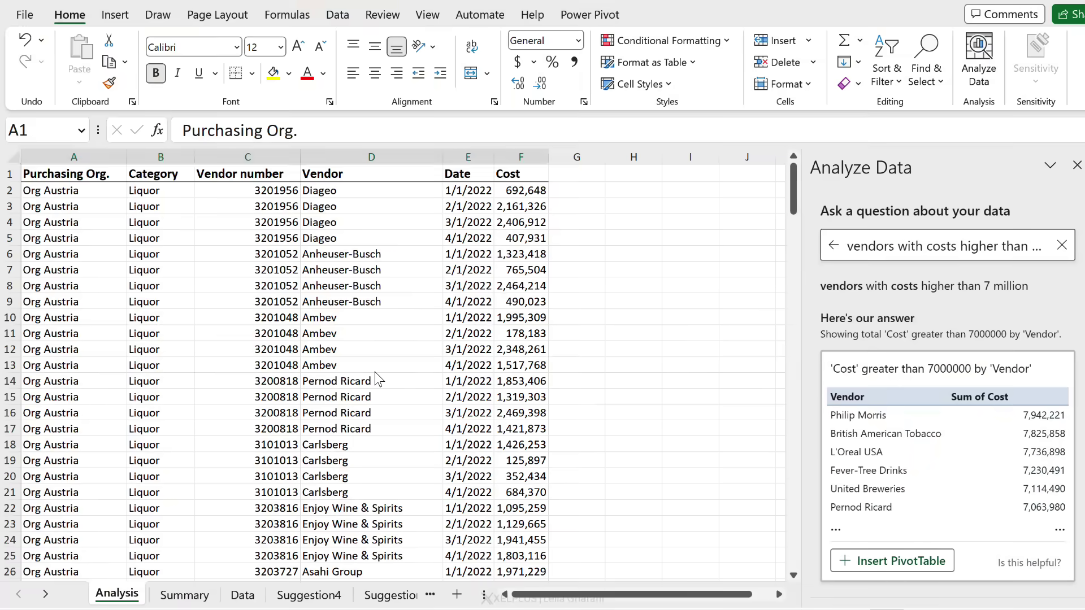
Change Nestlé S.A's 1/1/2022 cost in F150 to 26,385,220 by appending a 0.
key("ctrl+a")
left_click(375, 372)
scroll(370, 379, "down", 17)
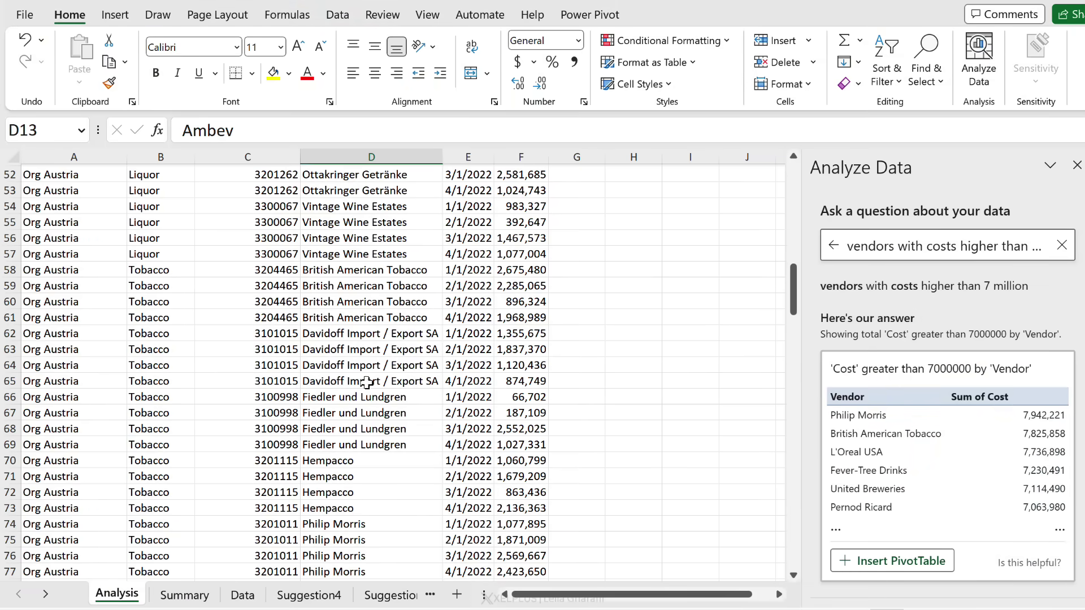
scroll(366, 382, "down", 5)
scroll(371, 382, "down", 18)
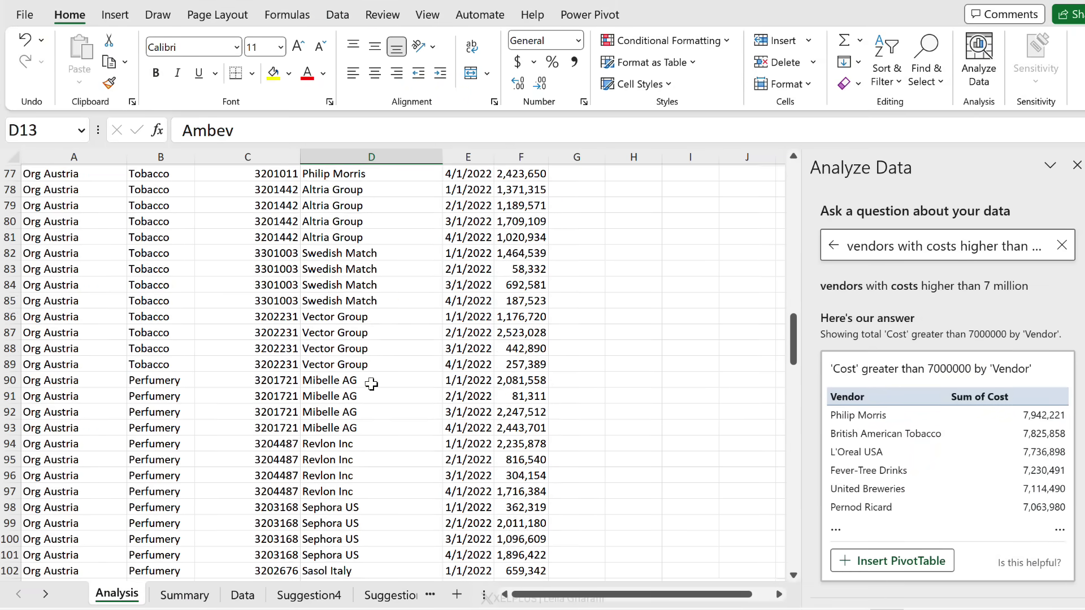
scroll(375, 393, "down", 11)
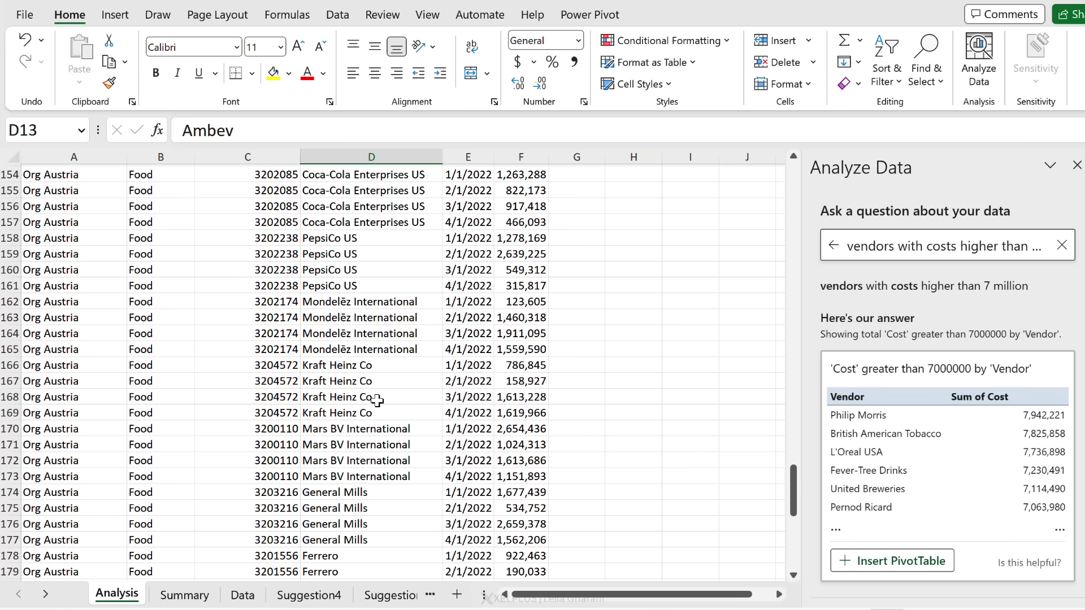
scroll(367, 386, "up", 4)
left_click(511, 300)
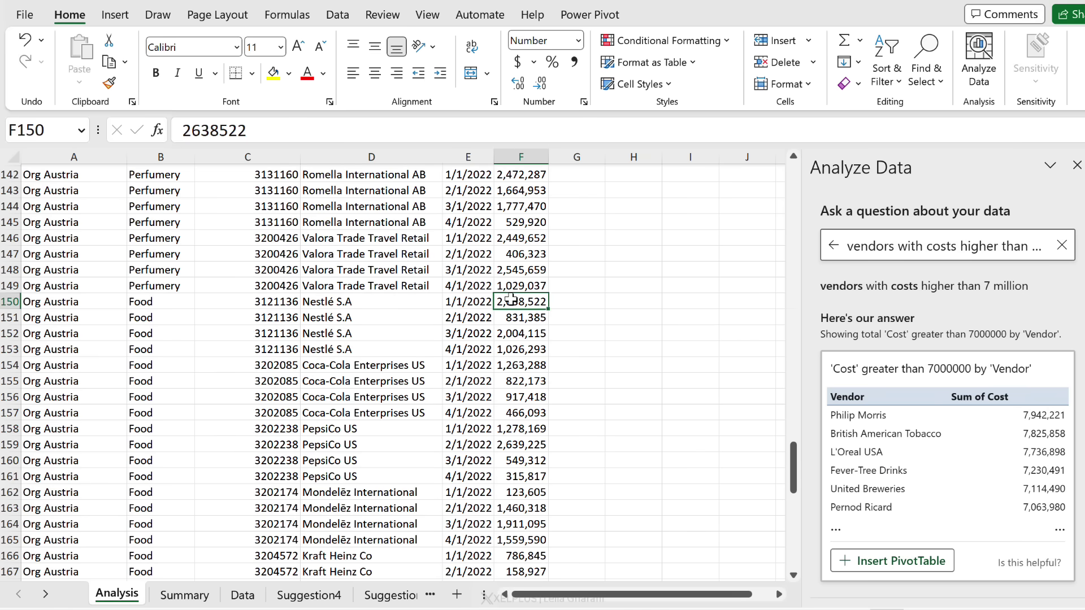
left_click(261, 133)
type("0")
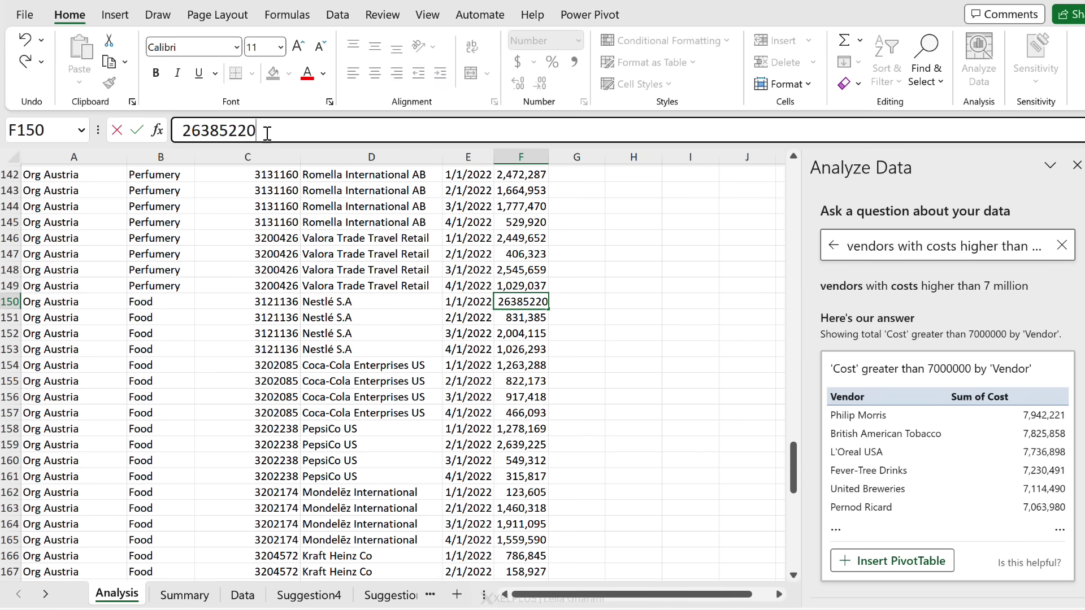
key("Return")
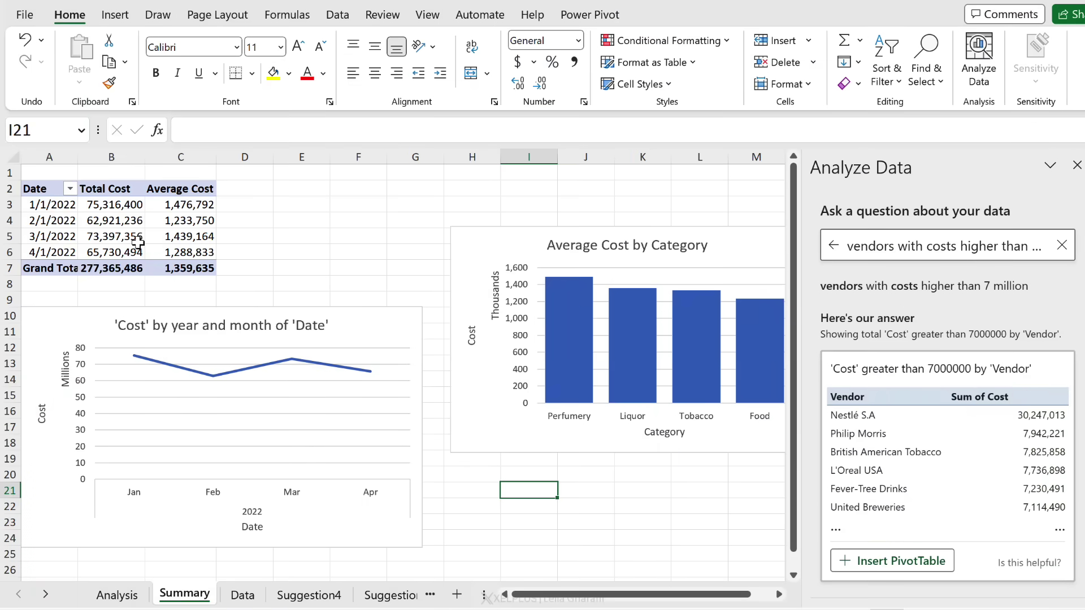
Refresh the Data sheet PivotTables so they include the new Nestlé cost.
mouse_move(137, 243)
left_click(243, 594)
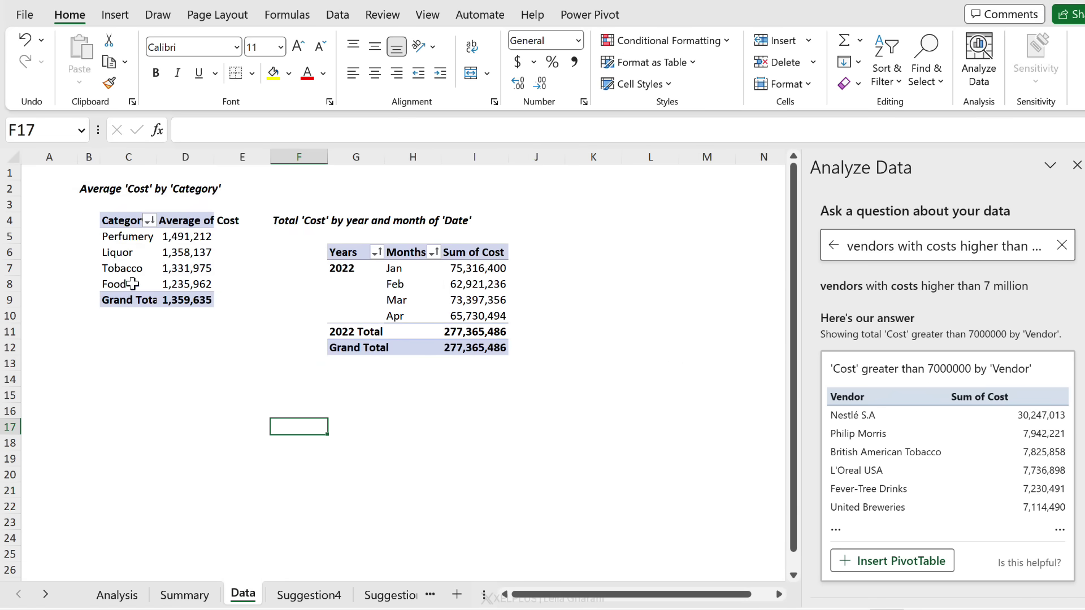
left_click(195, 284)
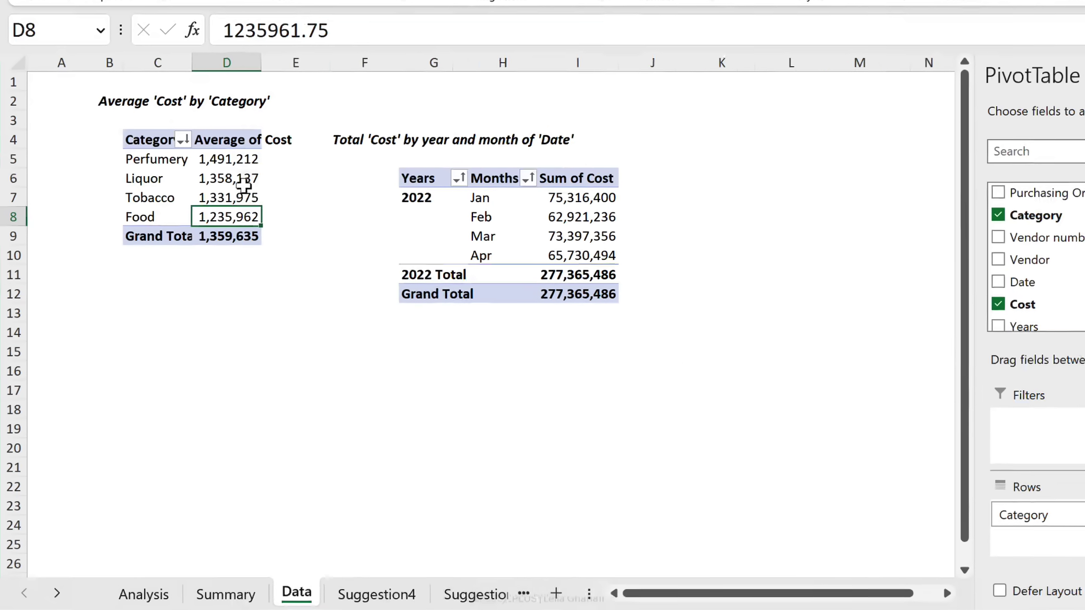
right_click(201, 258)
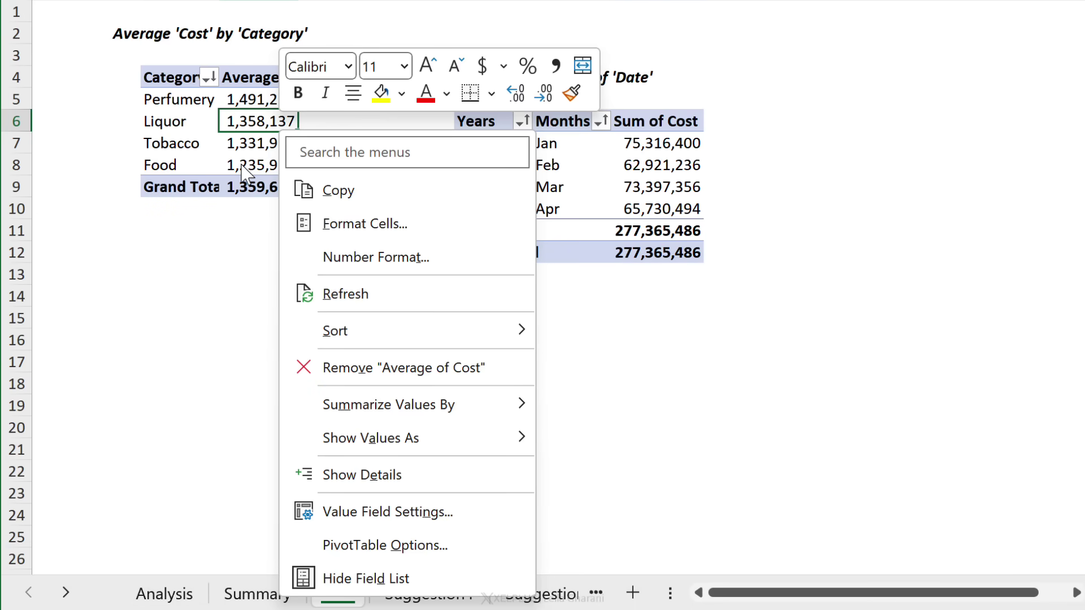
left_click(366, 298)
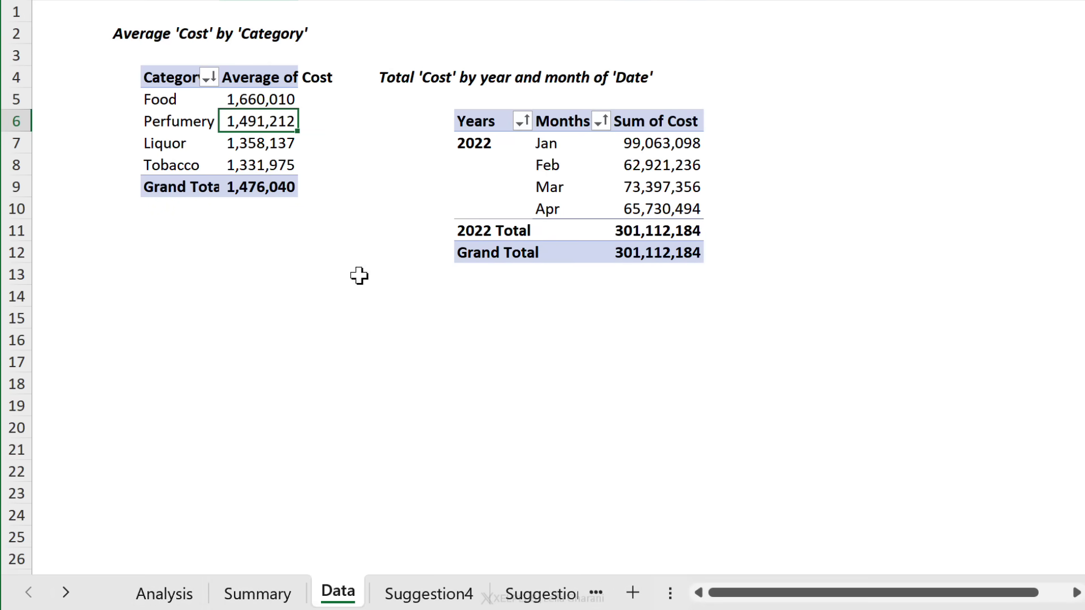
left_click(283, 165)
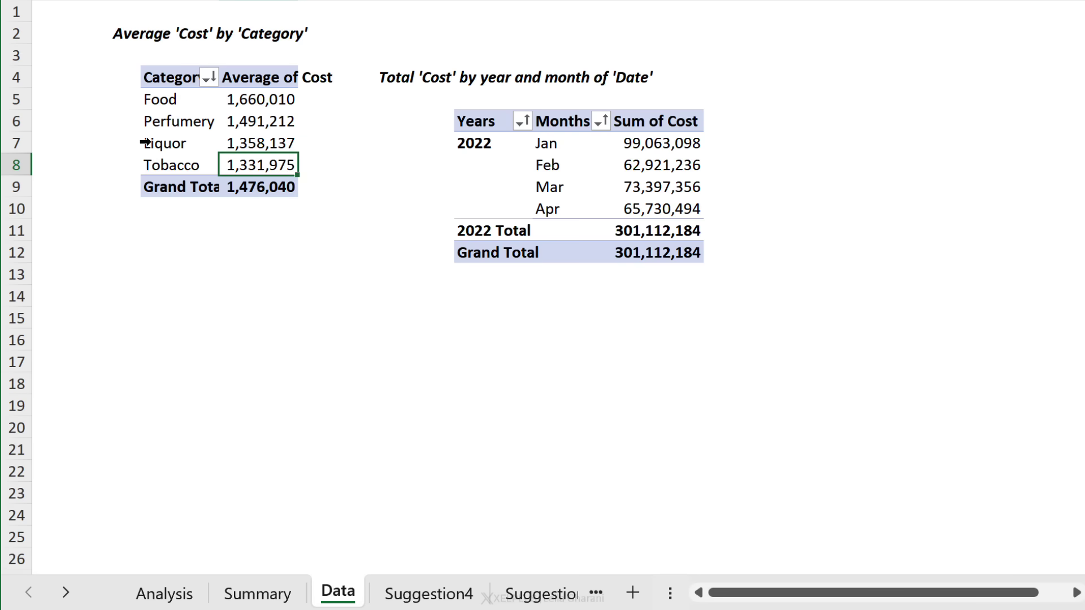
Check the refreshed Jan–Apr month figures and the April total and average on Summary.
left_click_drag(546, 143, 693, 211)
left_click(257, 593)
left_click(189, 124)
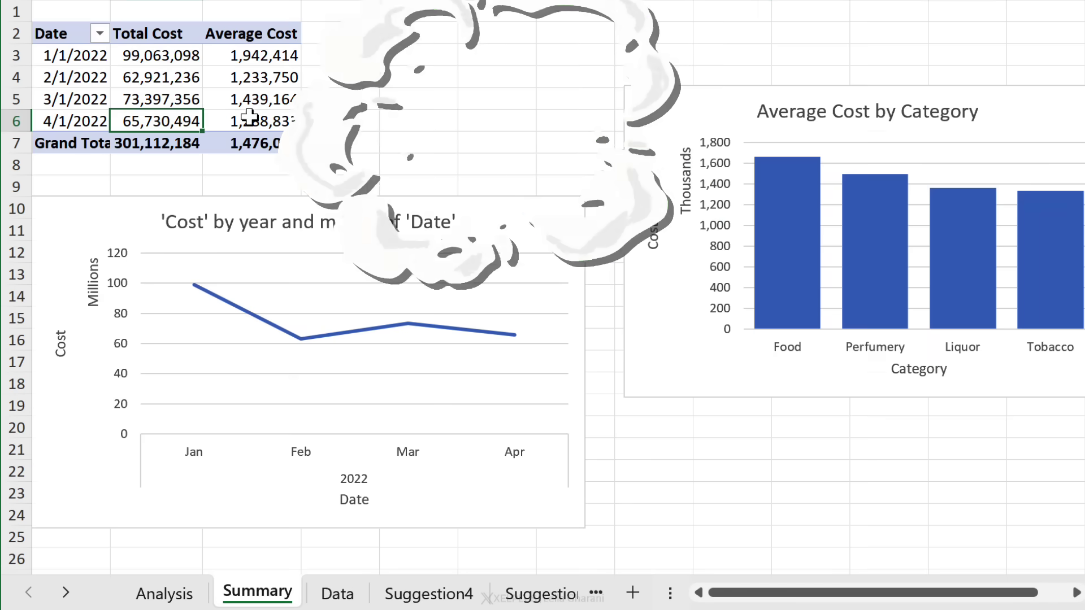
left_click(252, 119)
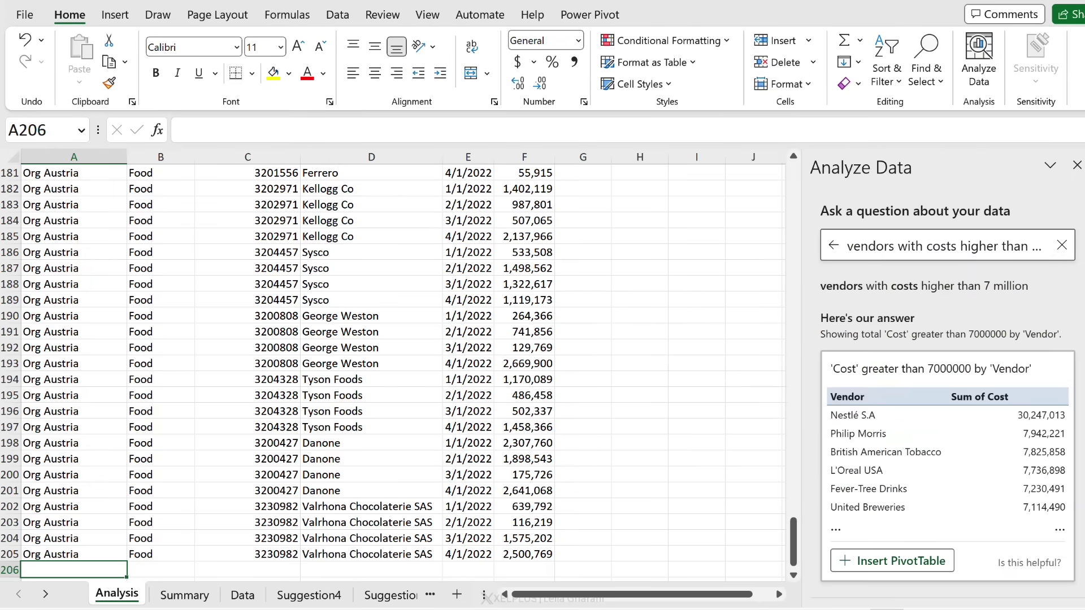
scroll(396, 367, "down", 1)
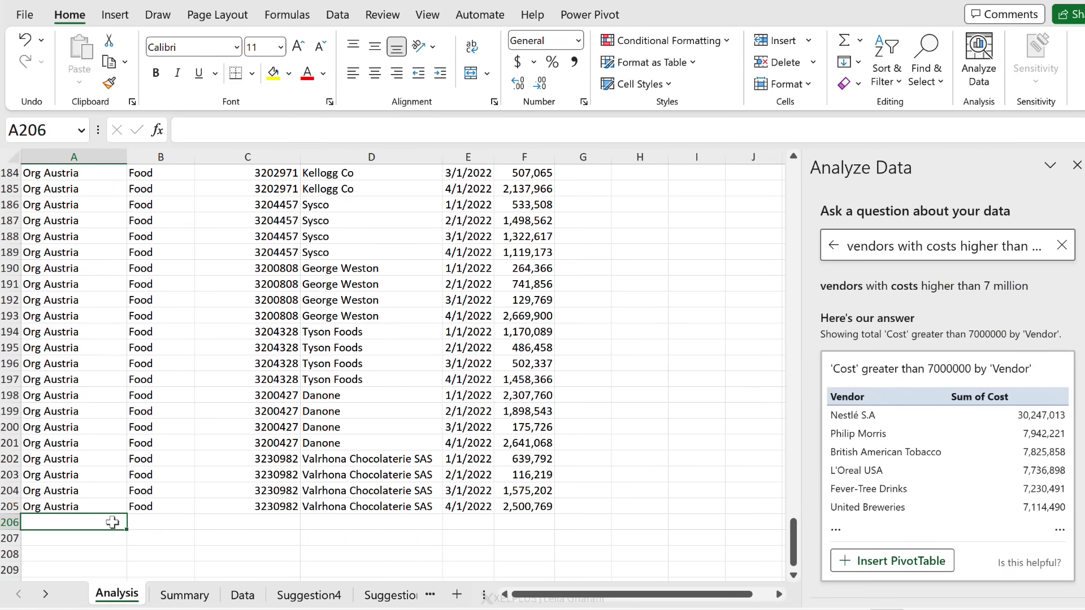
scroll(112, 448, "up", 12)
left_click(73, 447)
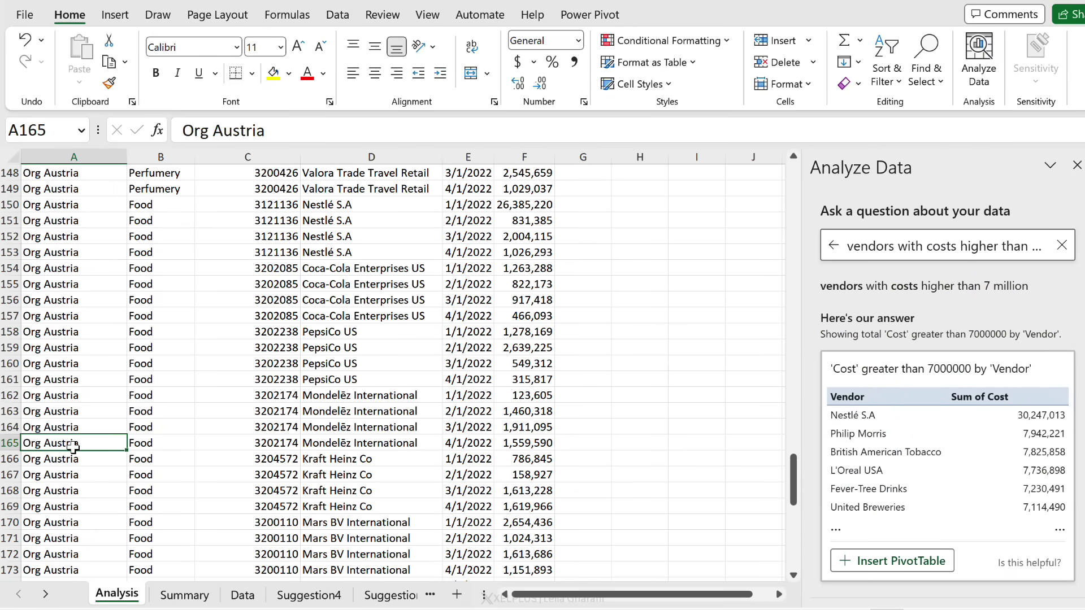
key("ctrl+Home")
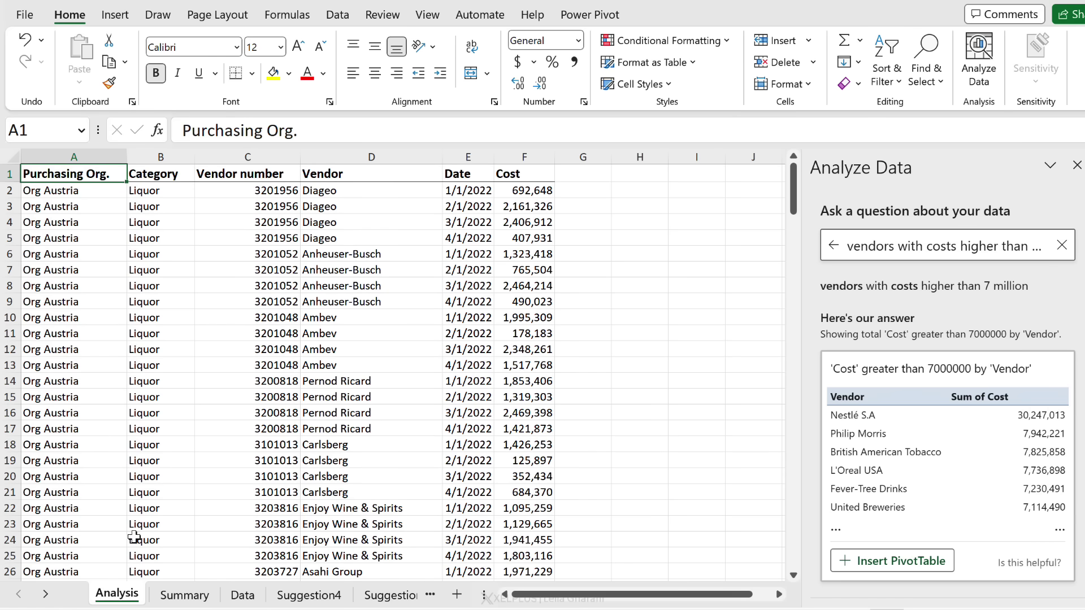
left_click(181, 595)
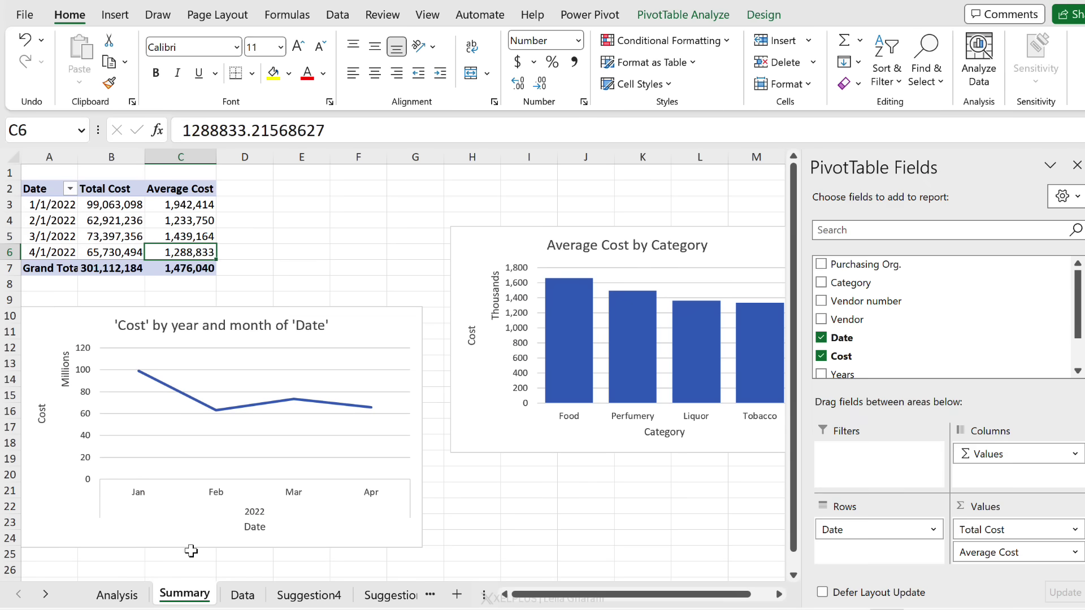
right_click(182, 224)
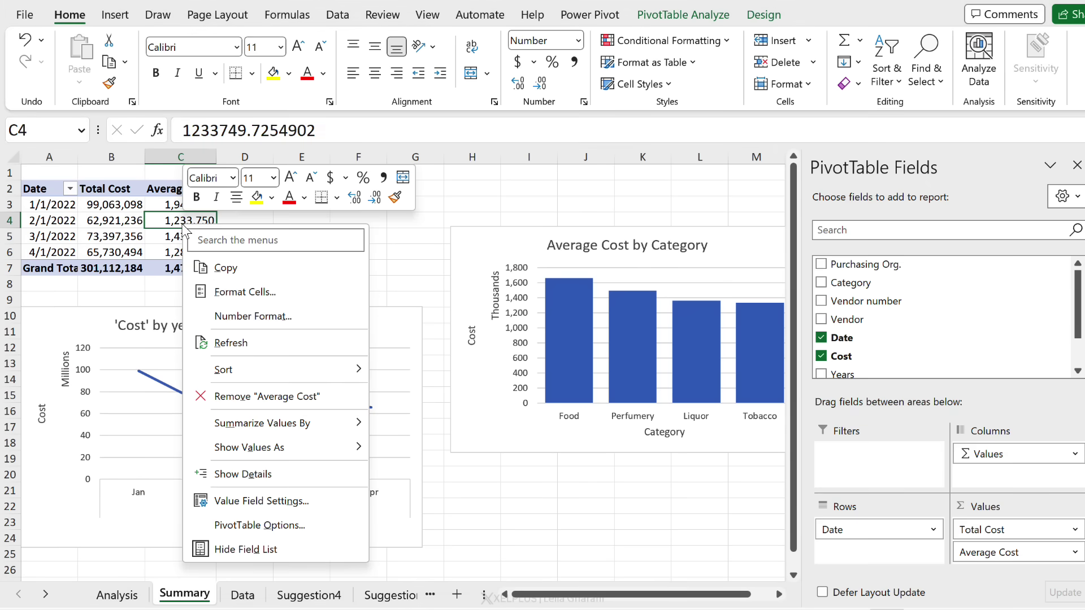
key("Escape")
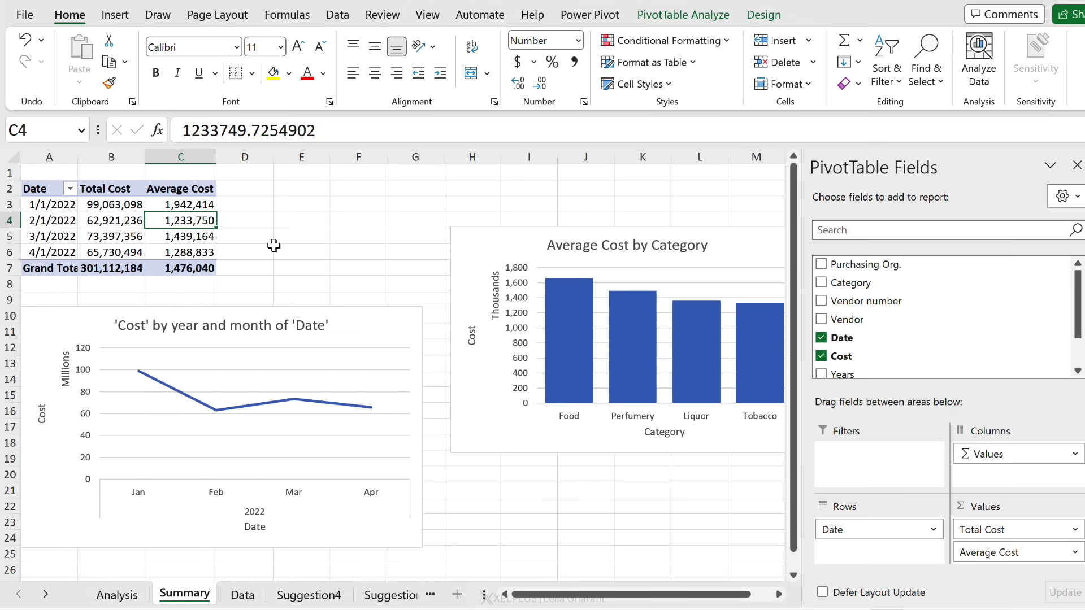